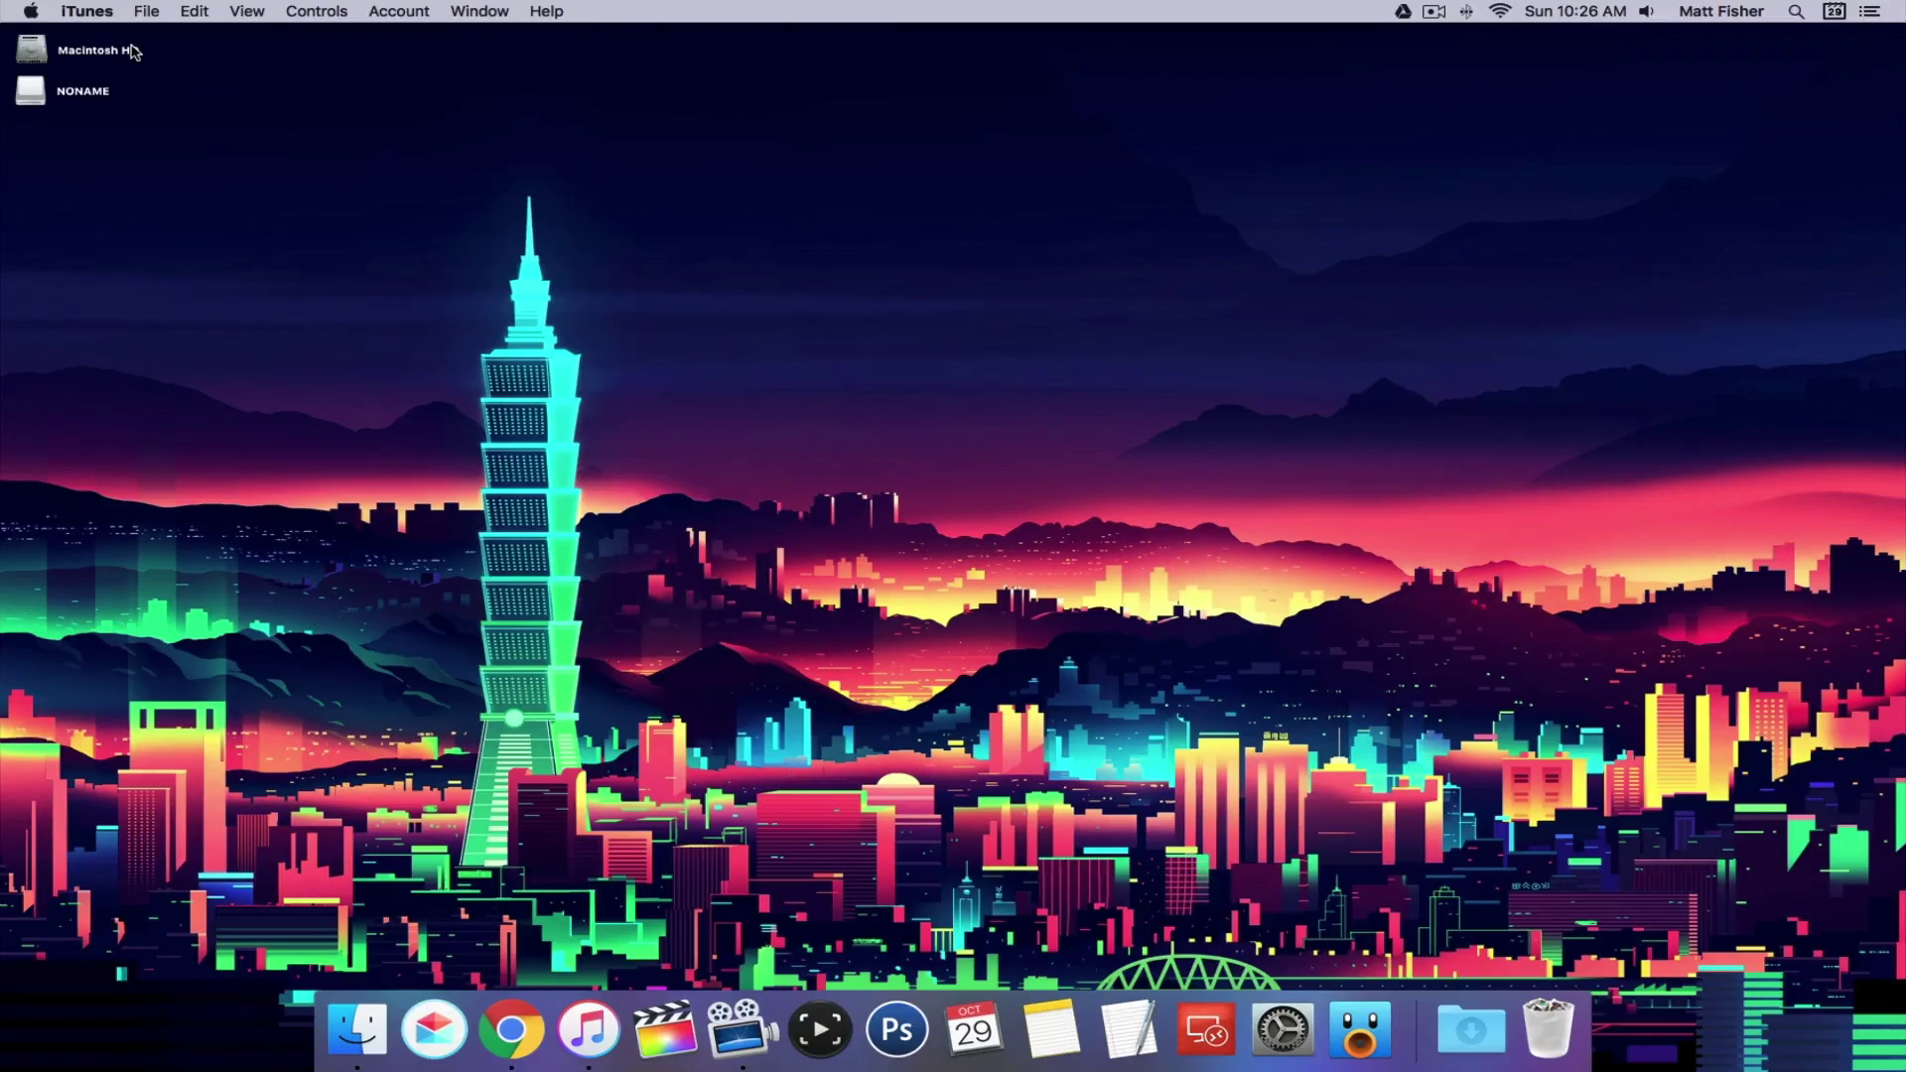
Open iTunes and examine the custom tones stored on the connected iPhone
left_click(585, 1052)
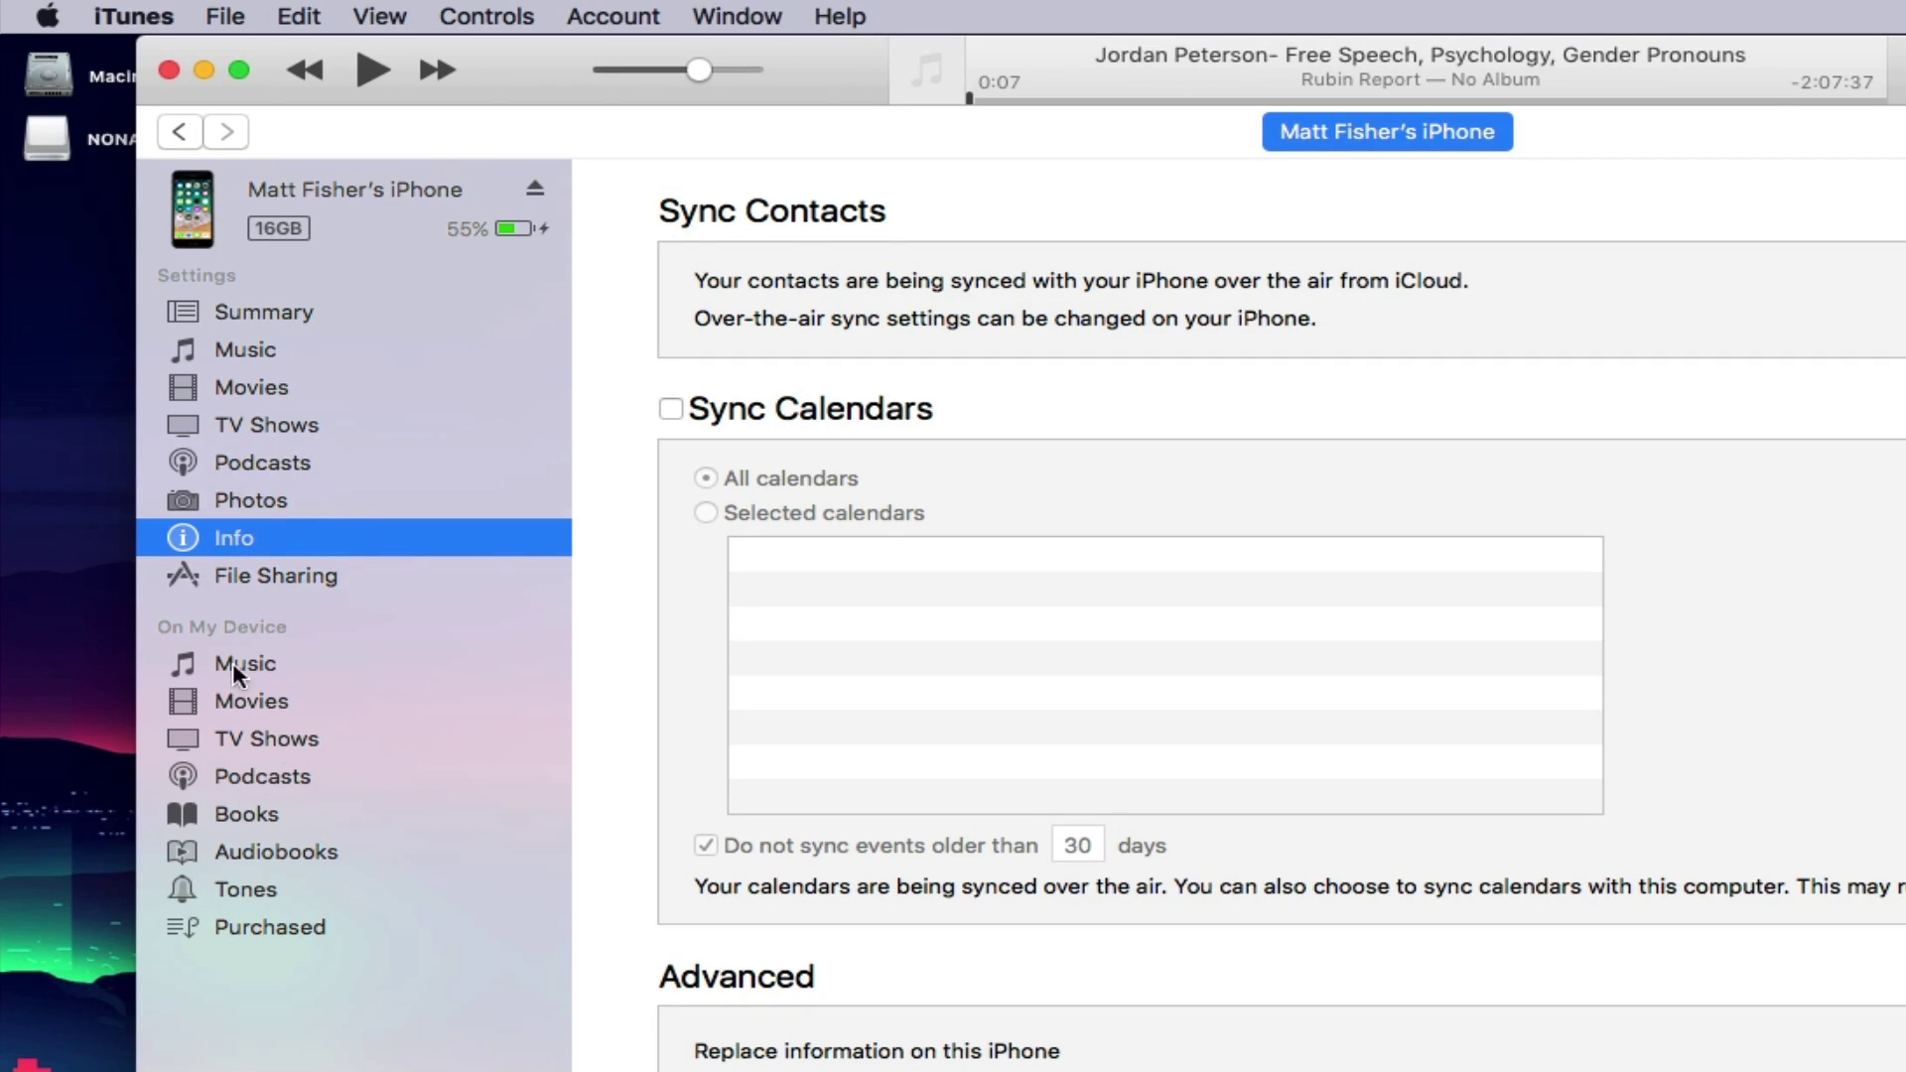
left_click(243, 886)
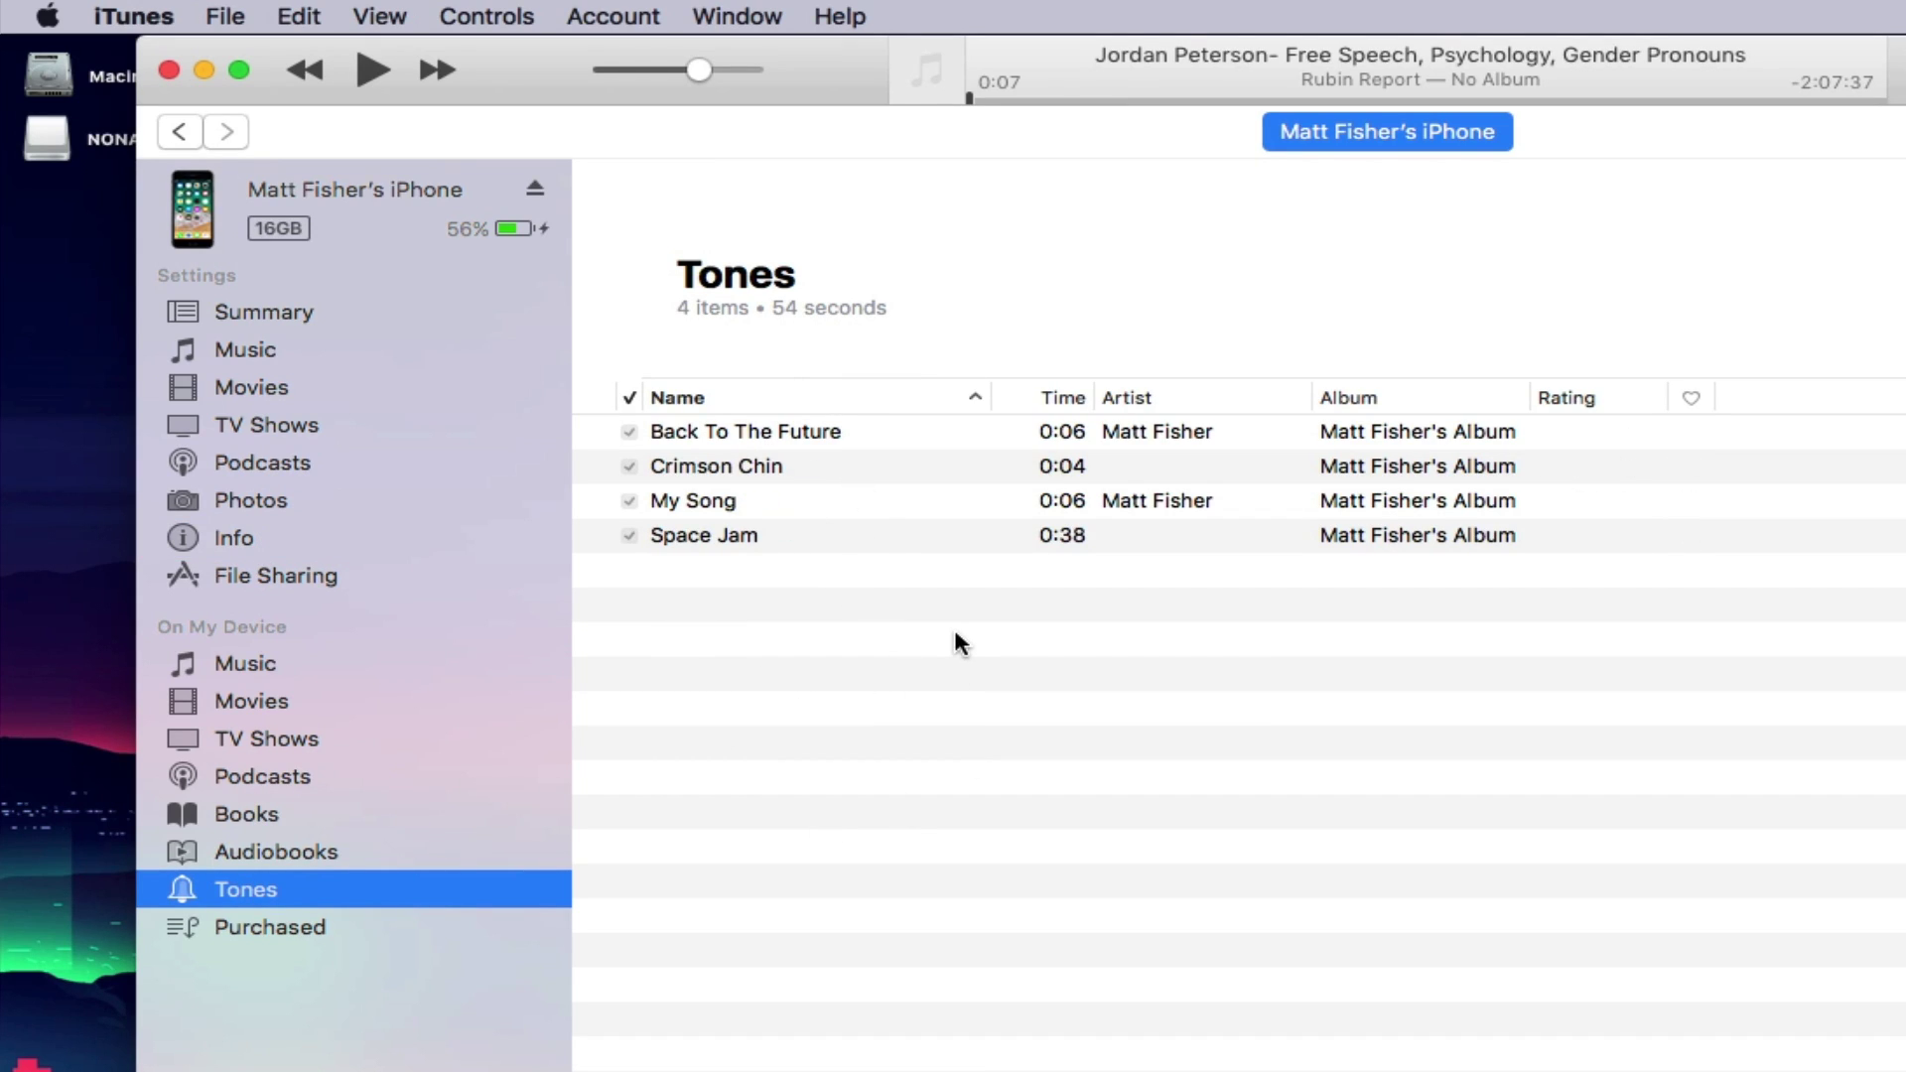
left_click(892, 462)
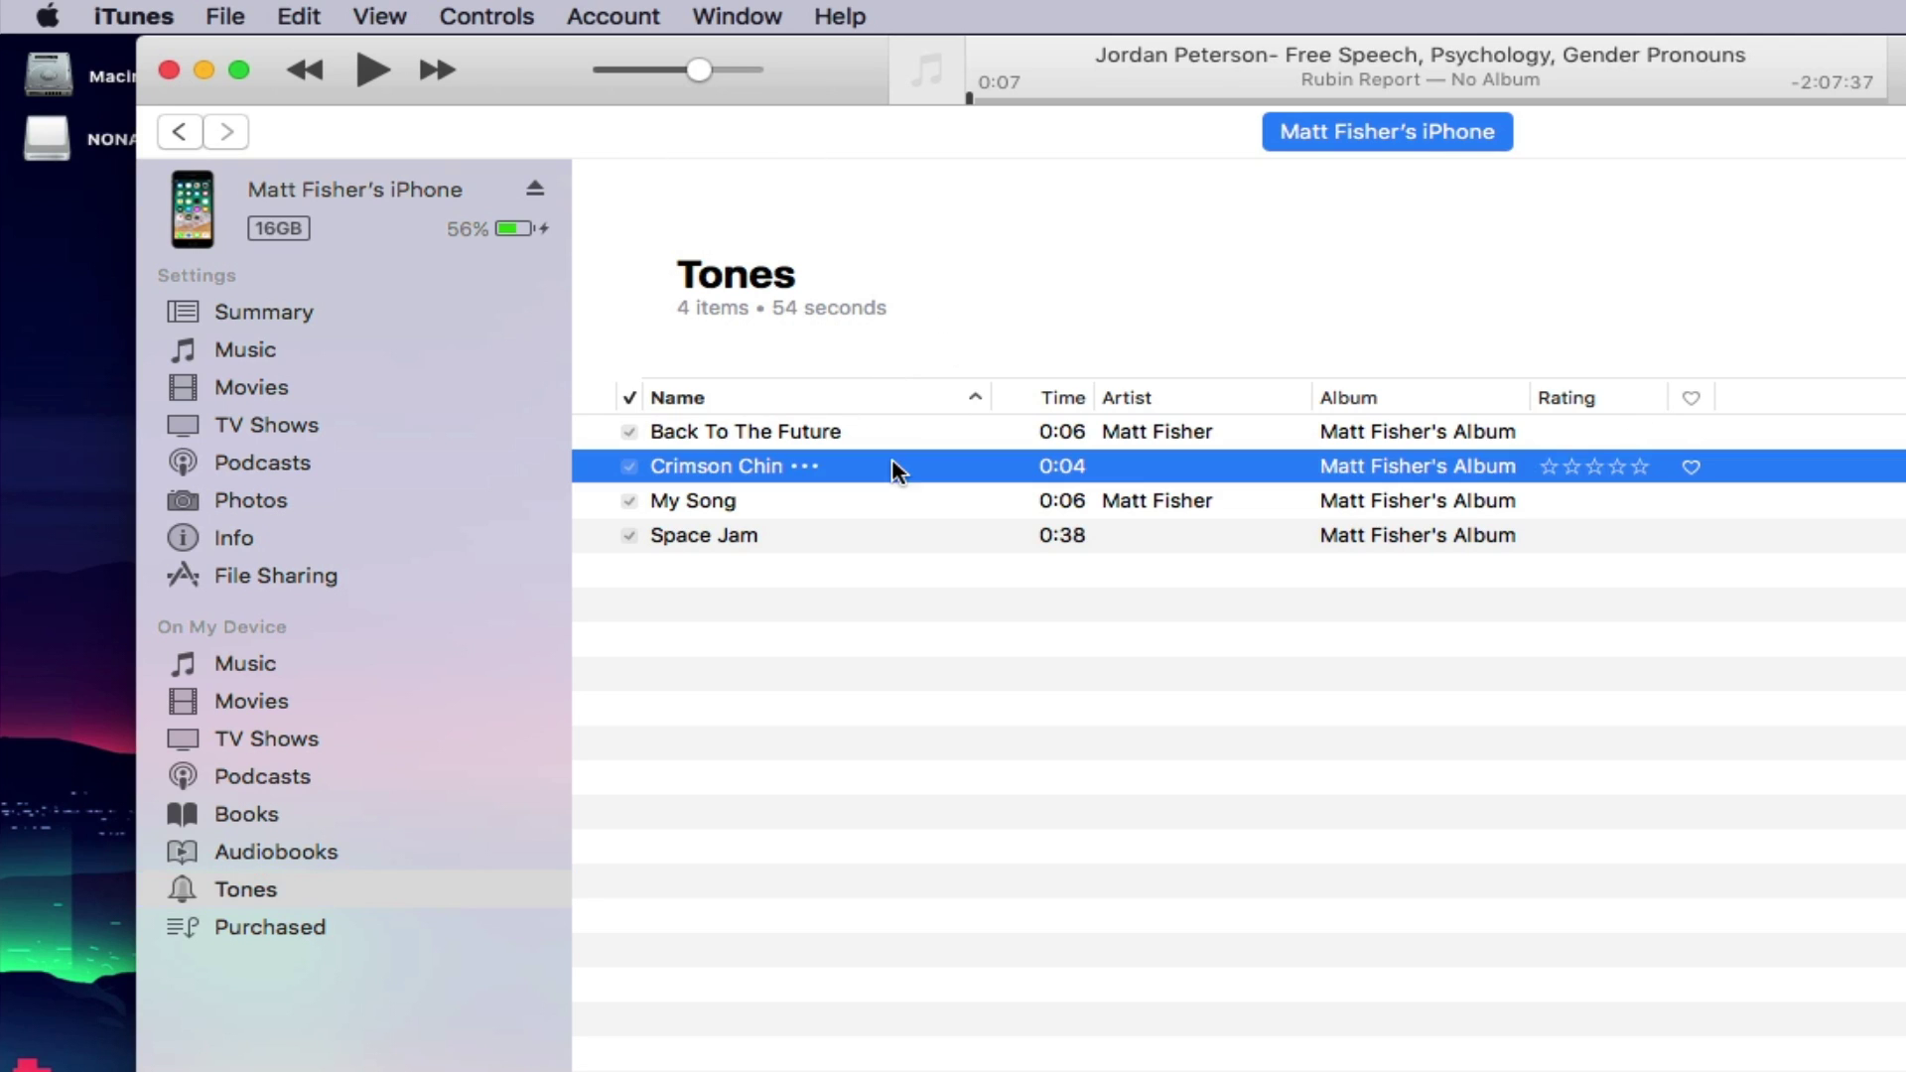
left_click(626, 427)
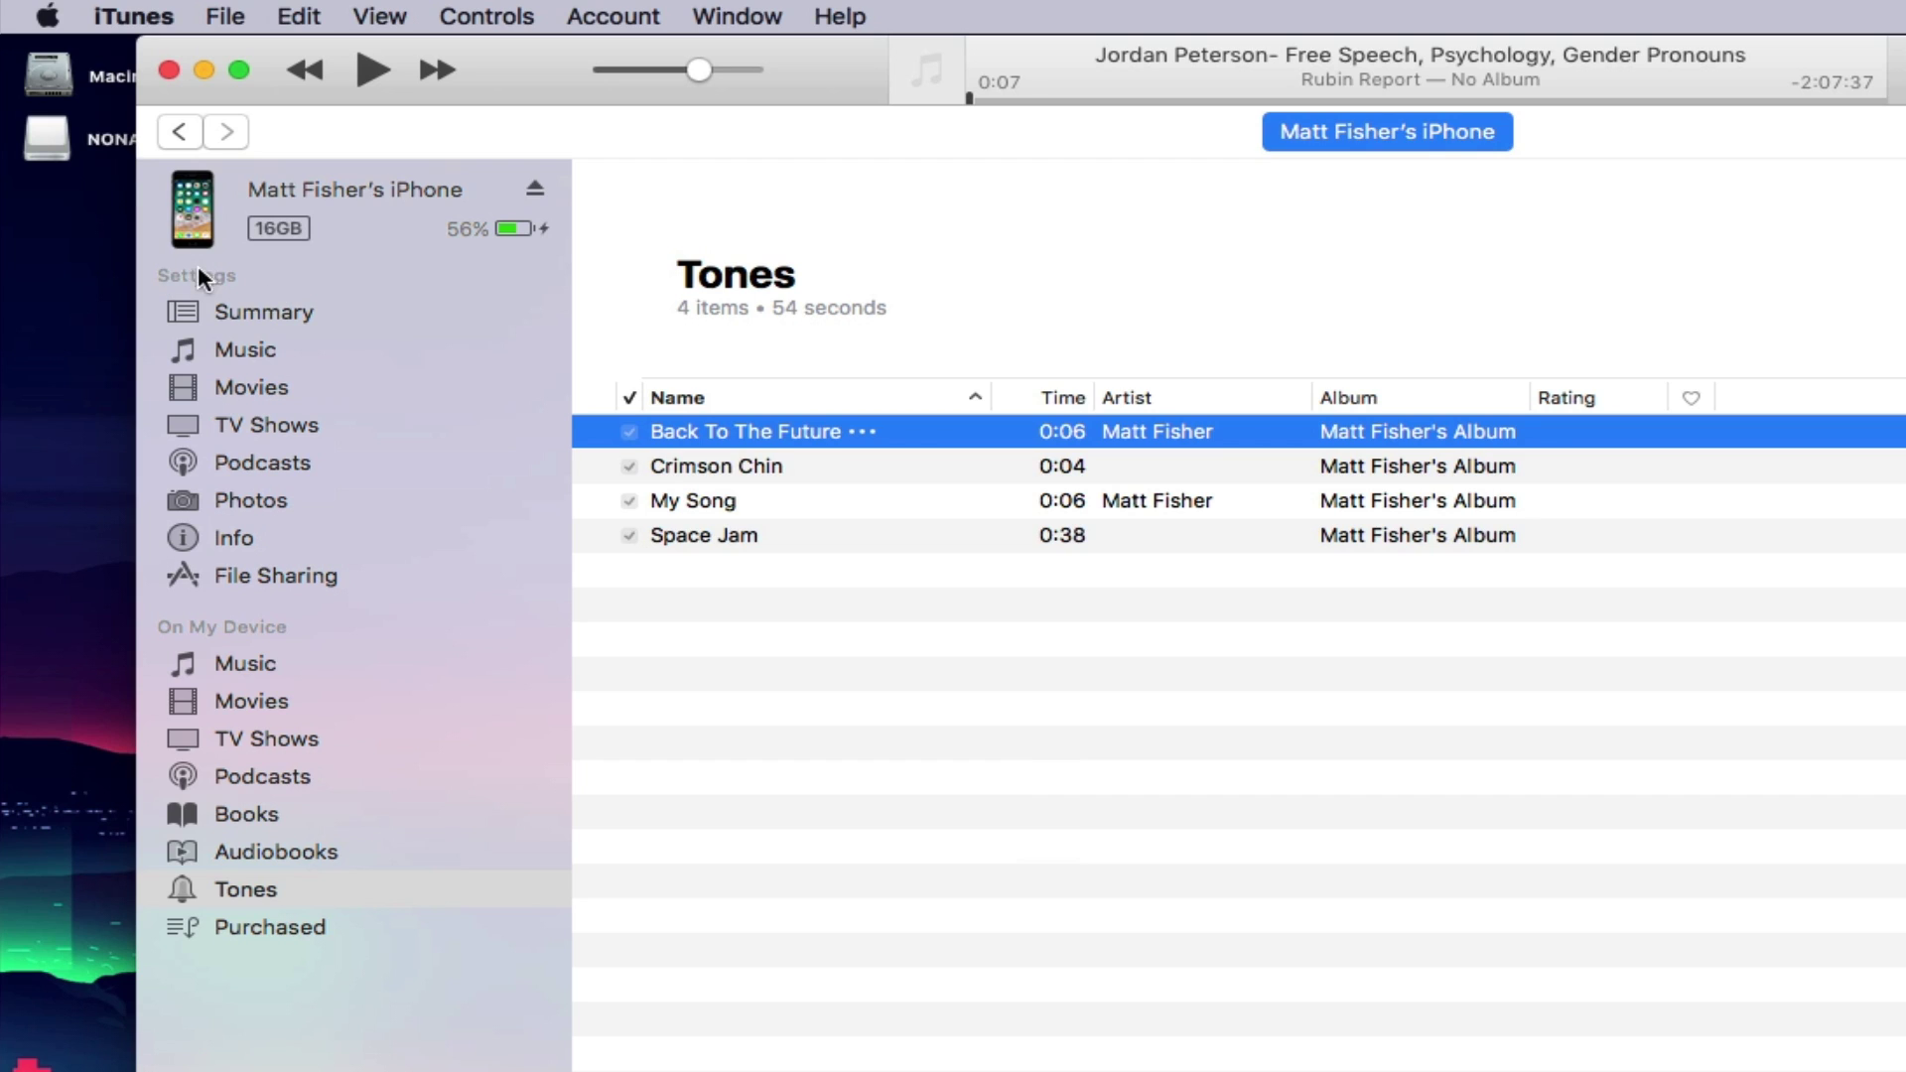
Review the iPhone's Movies, TV Shows, Podcasts, Photos and Info sync settings, and close the iTunes window
left_click(236, 389)
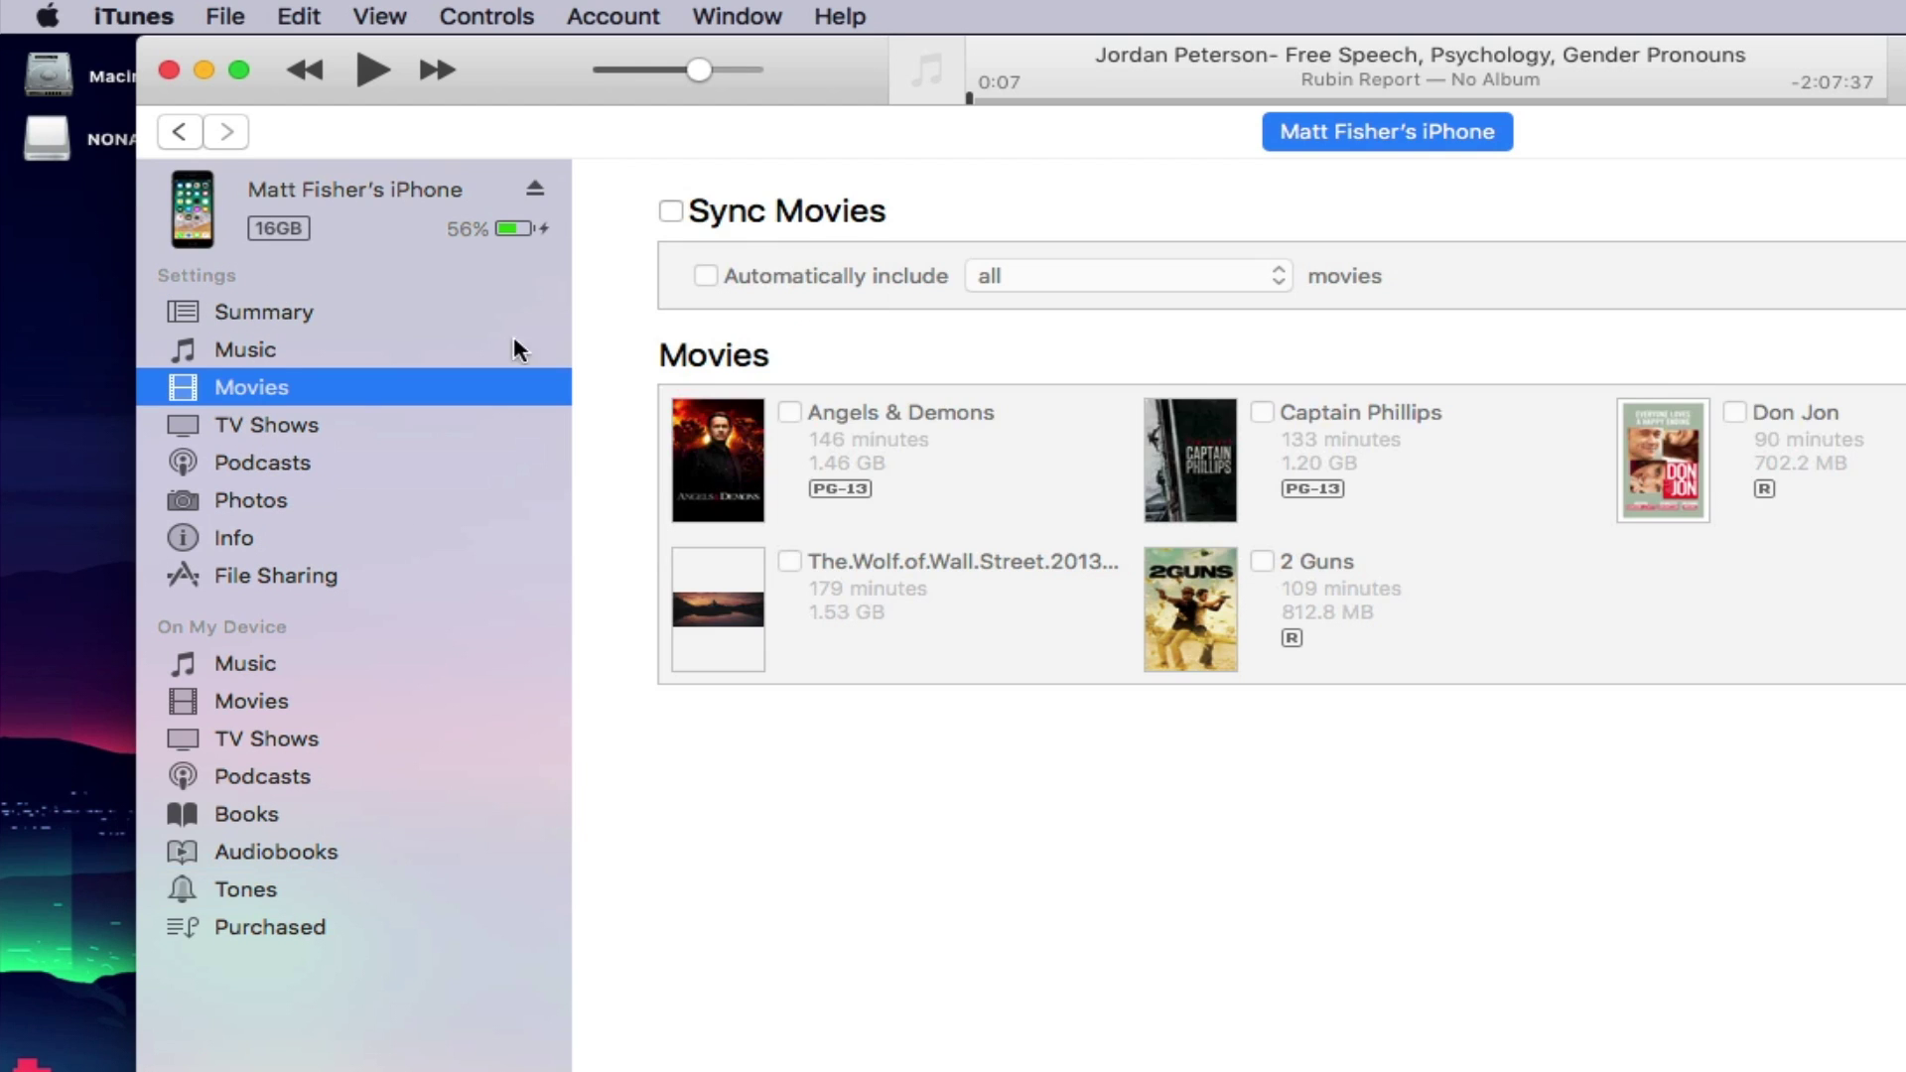
left_click(270, 423)
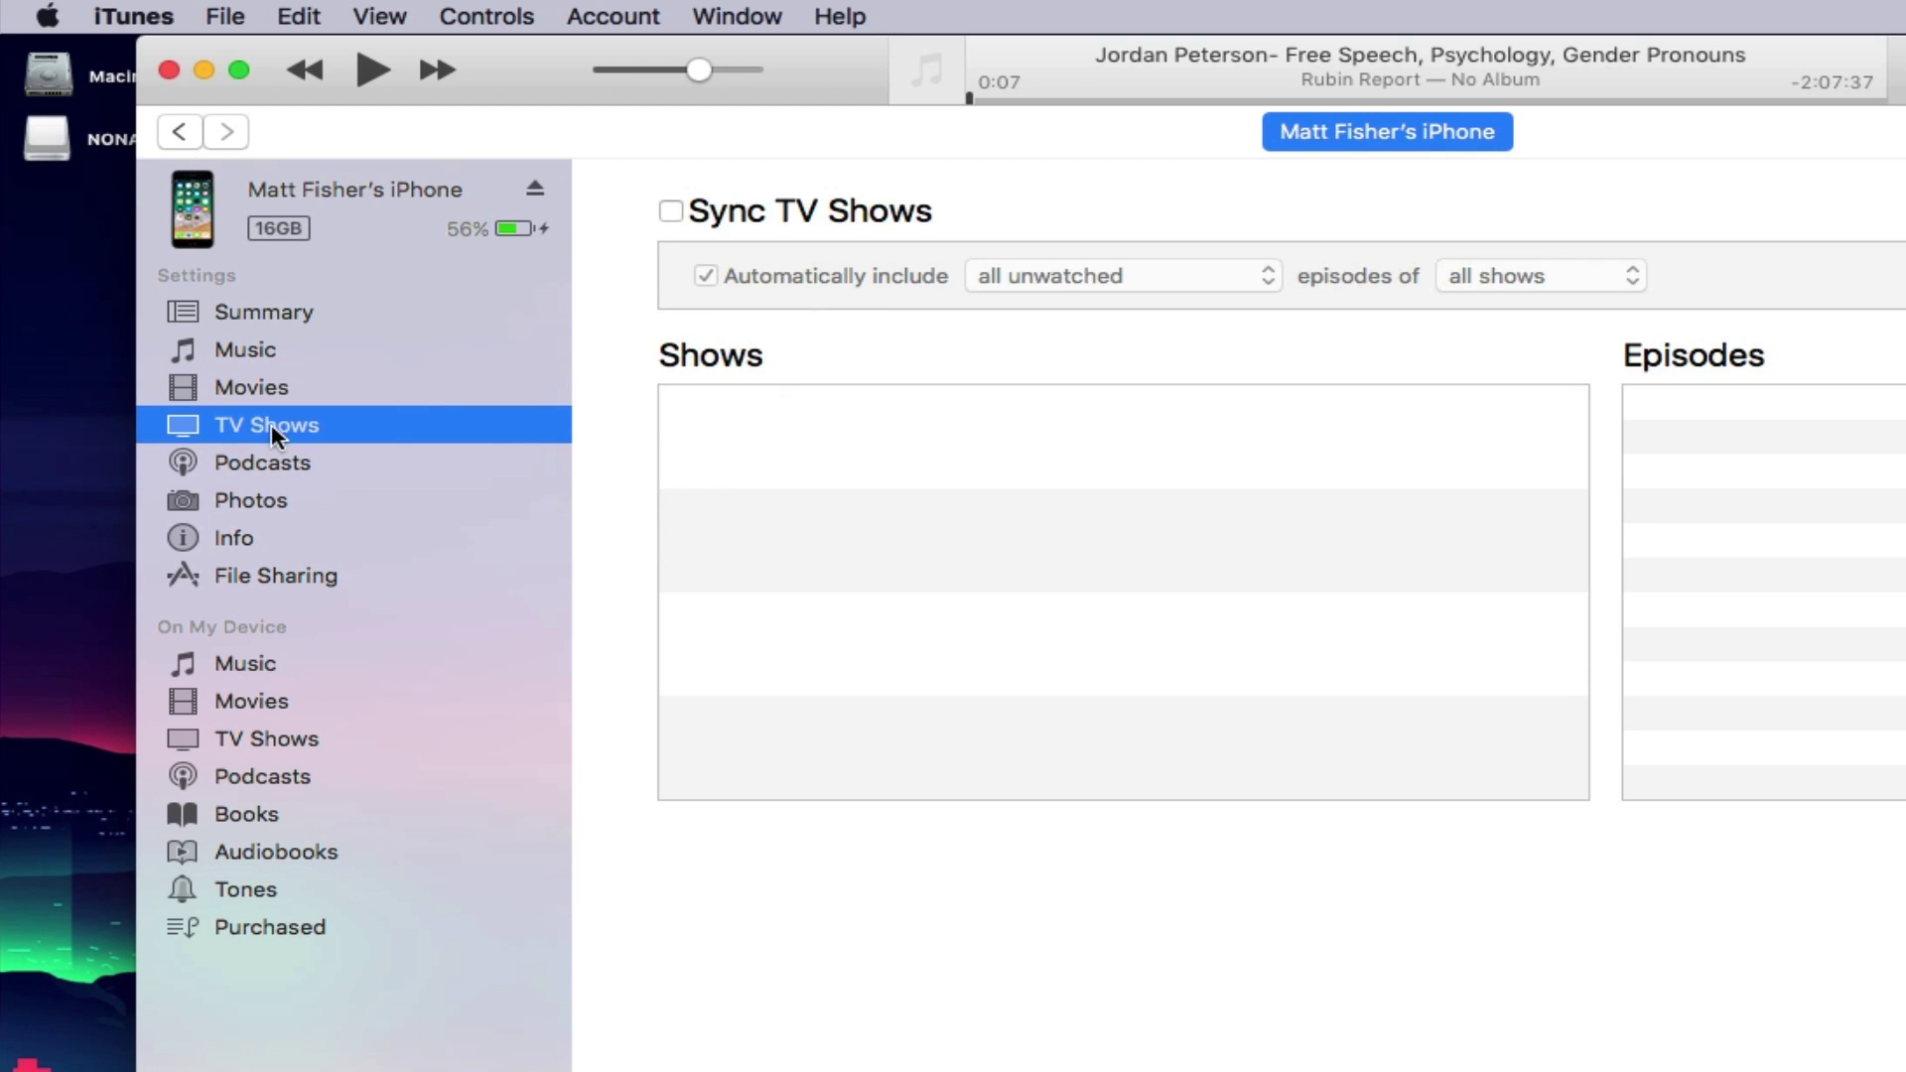
left_click(283, 467)
left_click(268, 504)
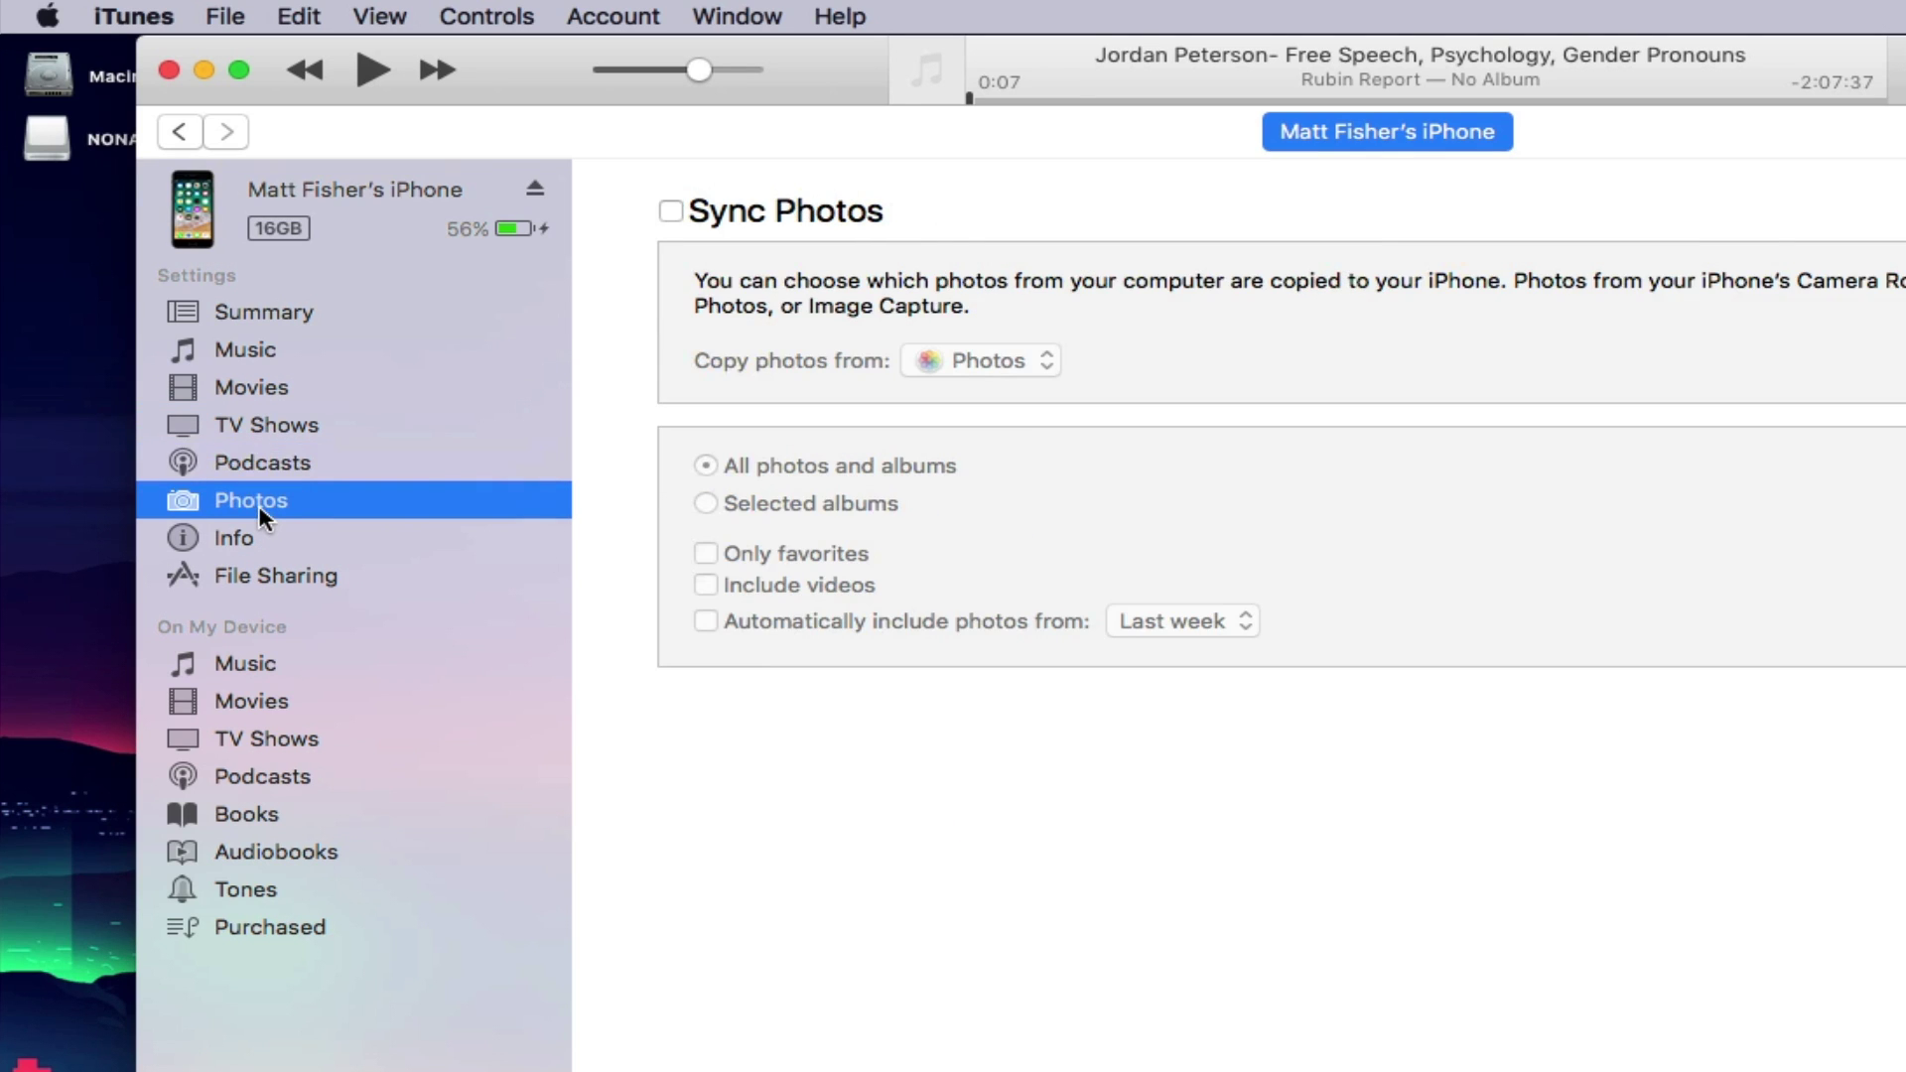
left_click(218, 539)
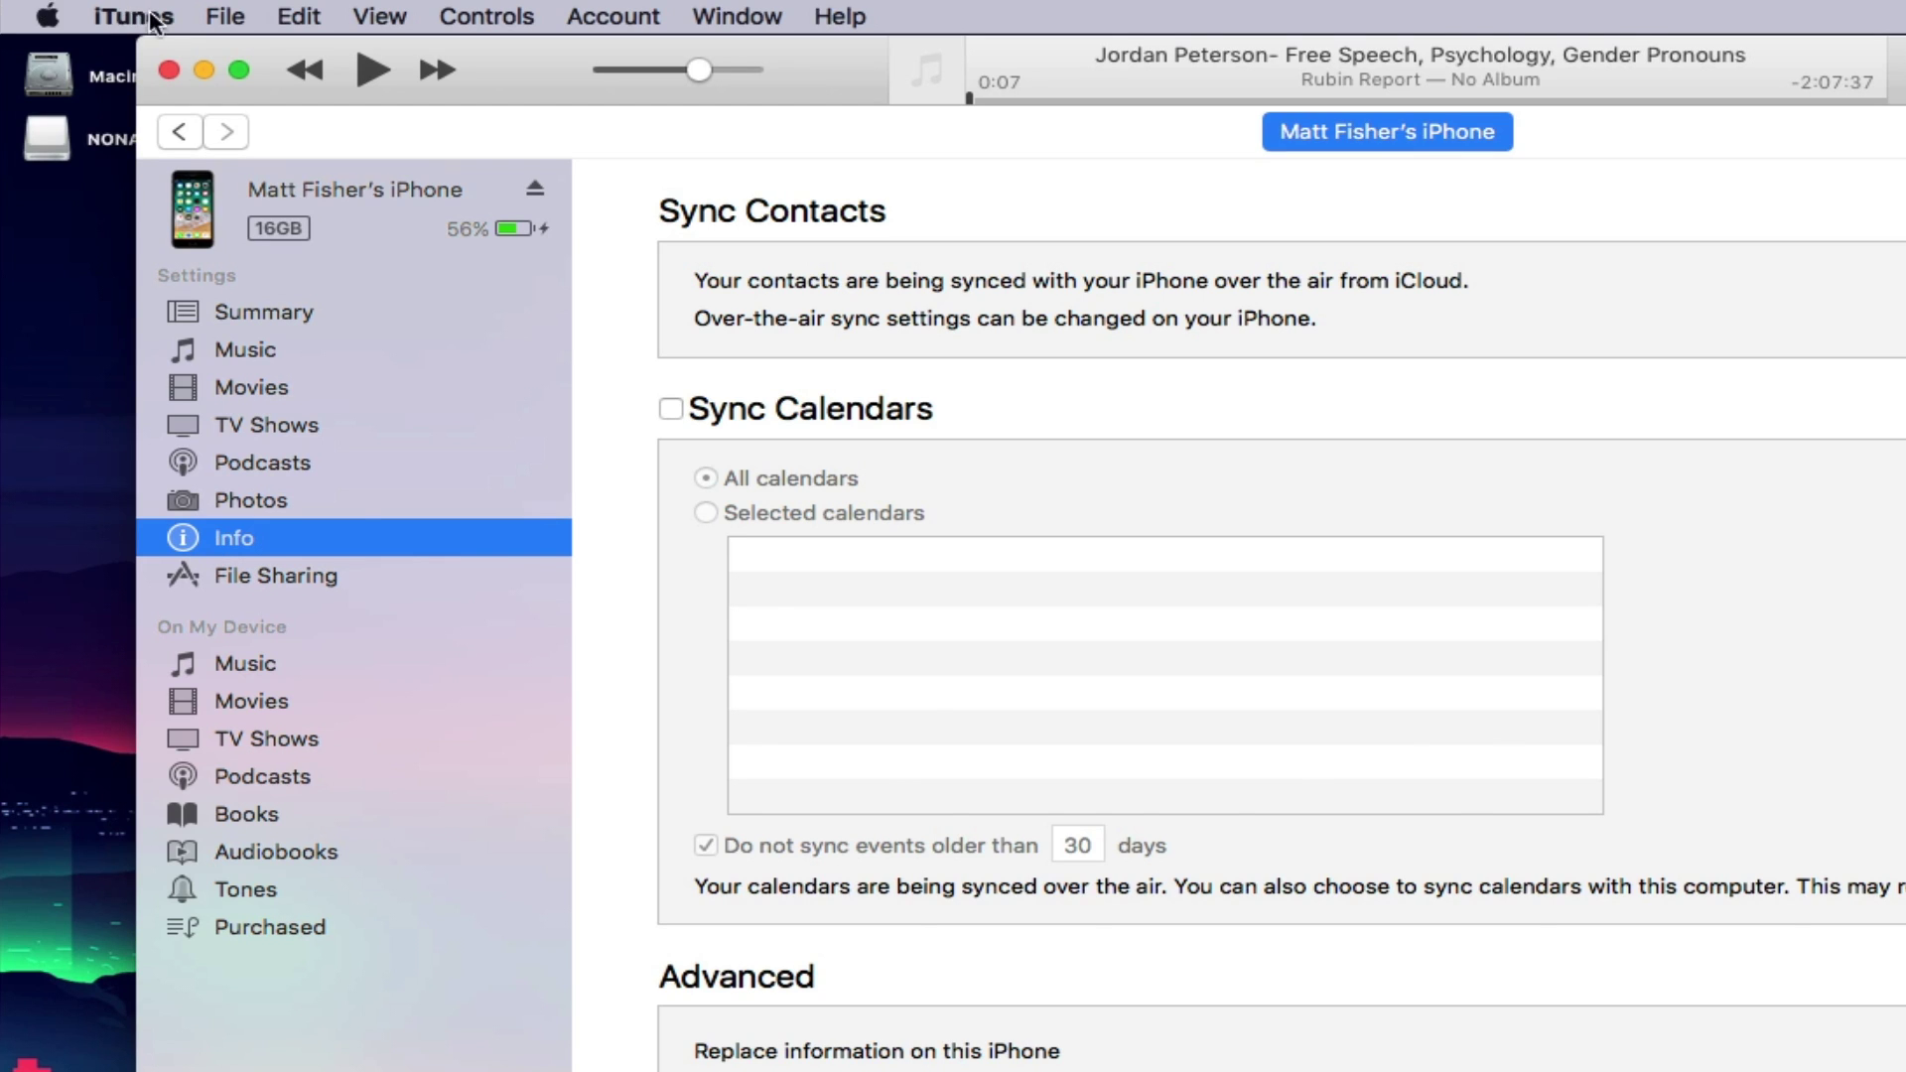
key("super+w")
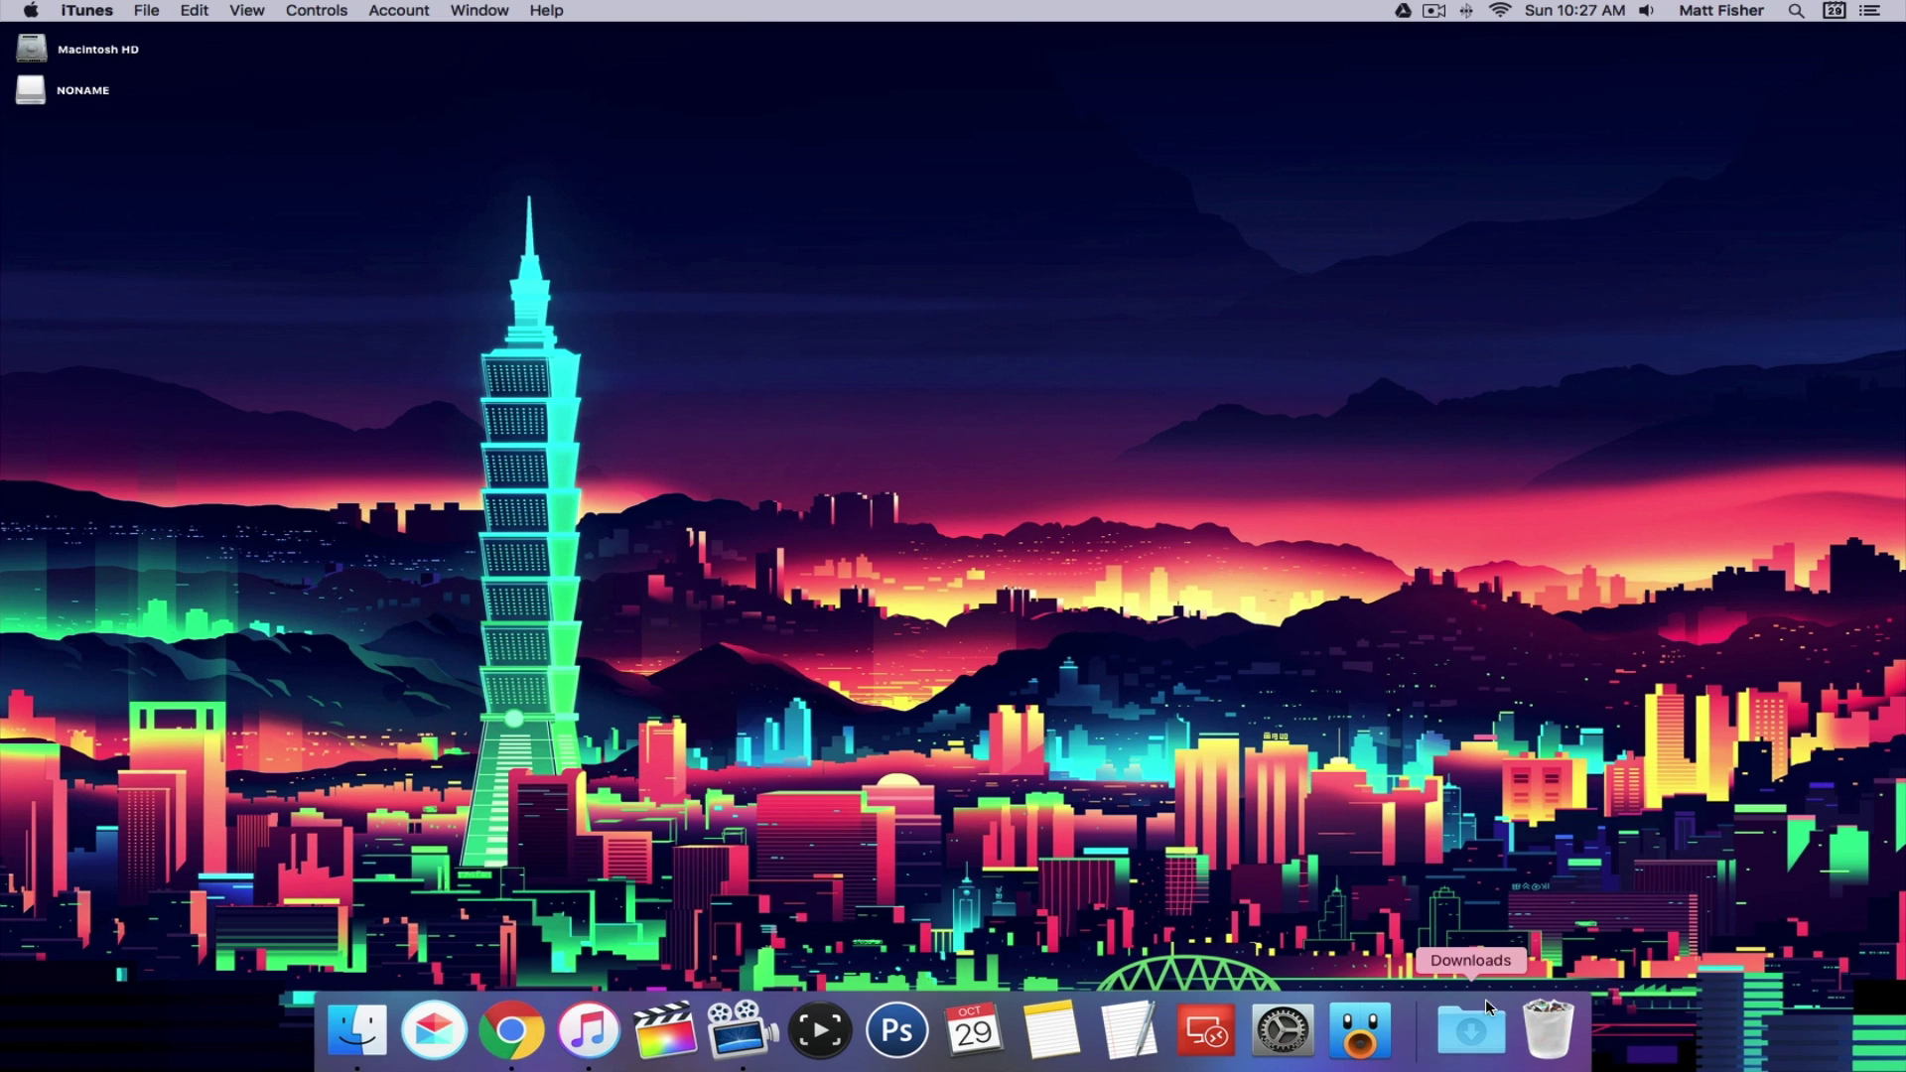
Open Indiana Jones Theme Song HD.mp3 from the Downloads folder in QuickTime Player
left_click(1471, 1032)
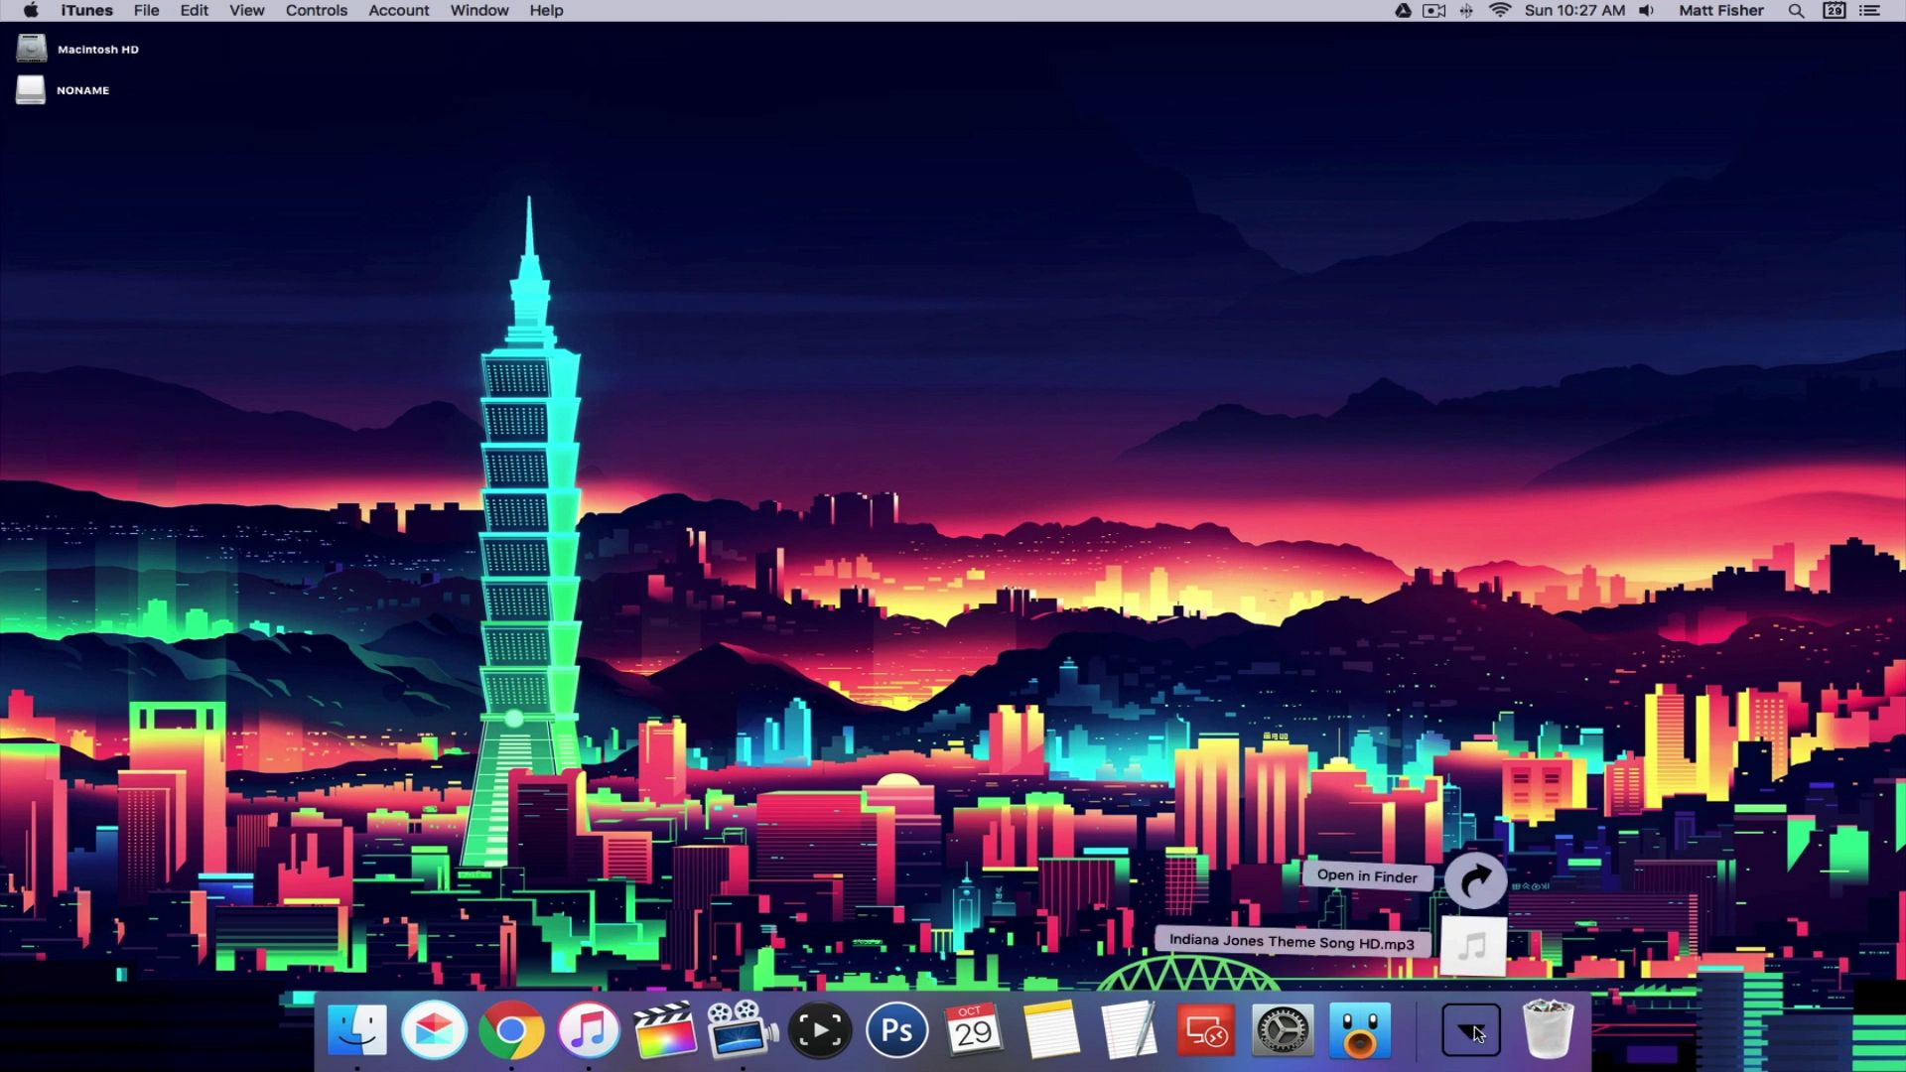
left_click(1475, 893)
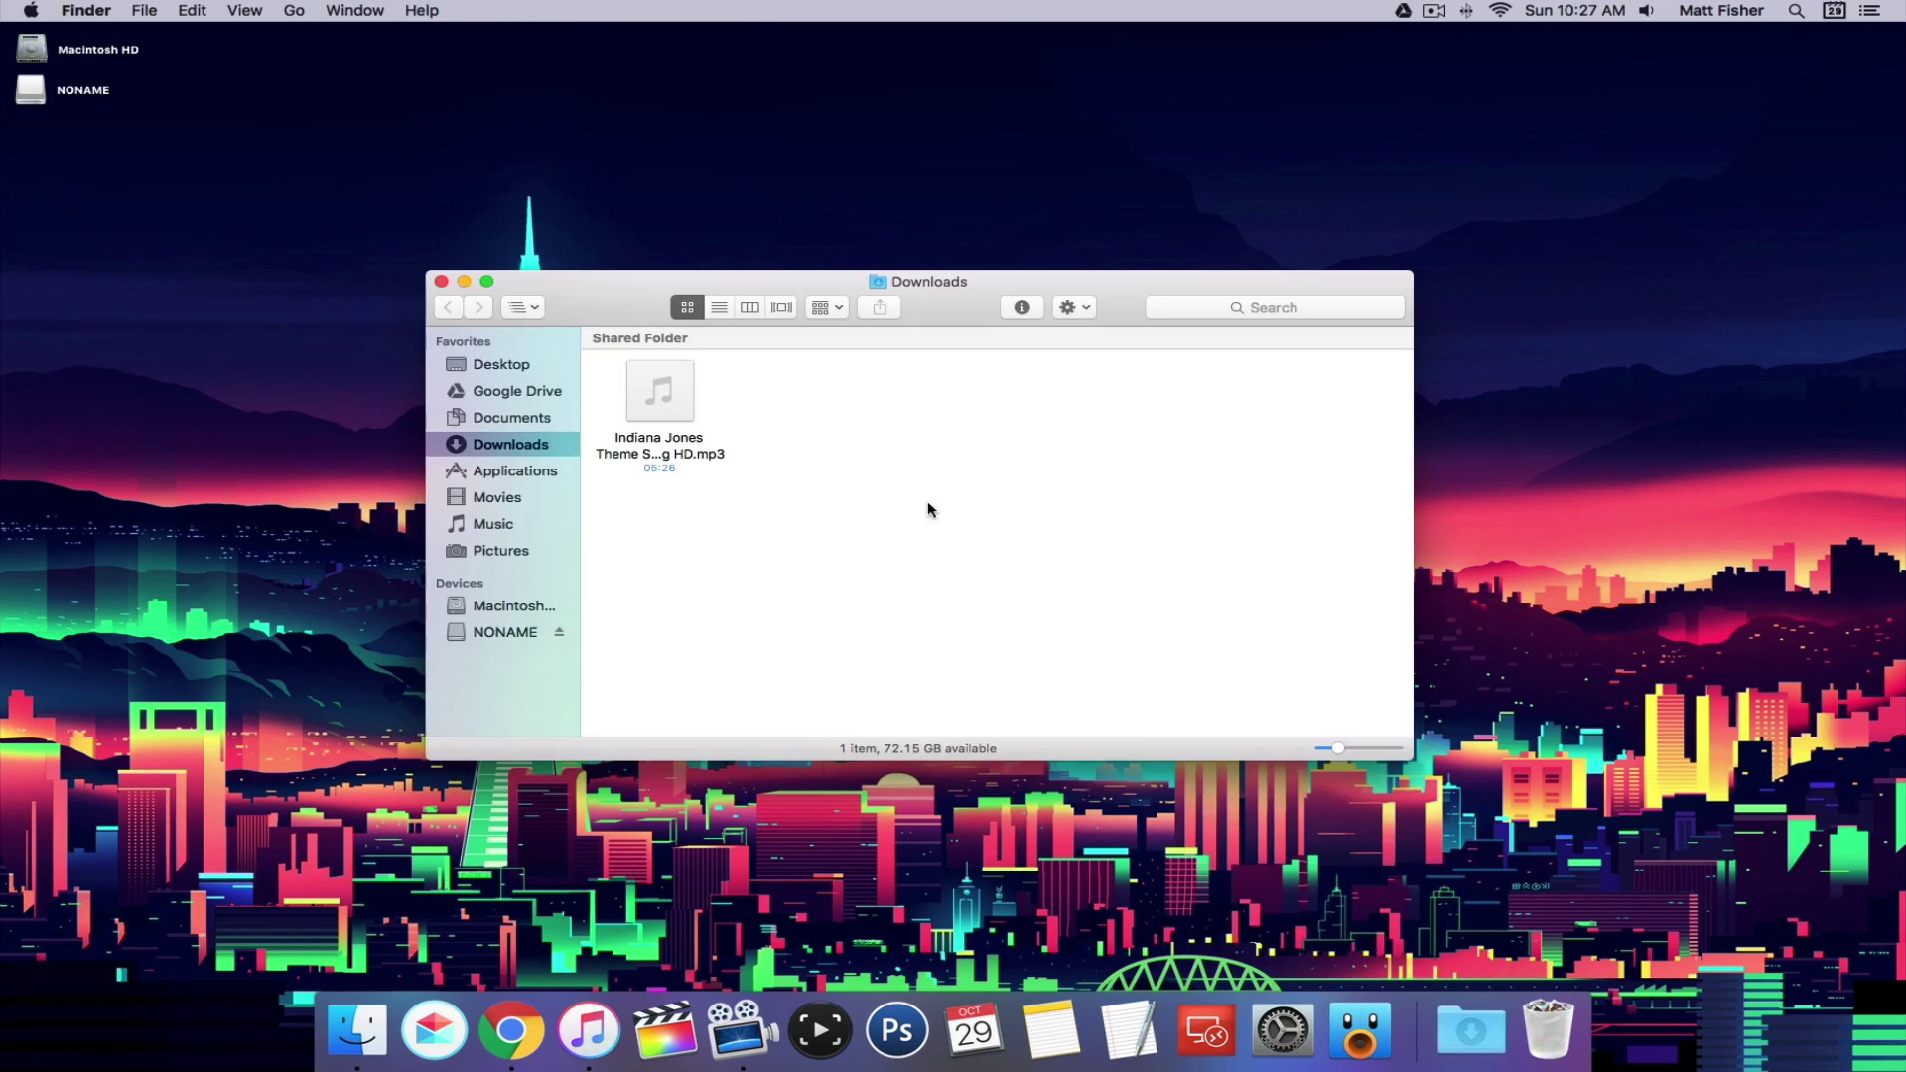
left_click(720, 456)
right_click(692, 455)
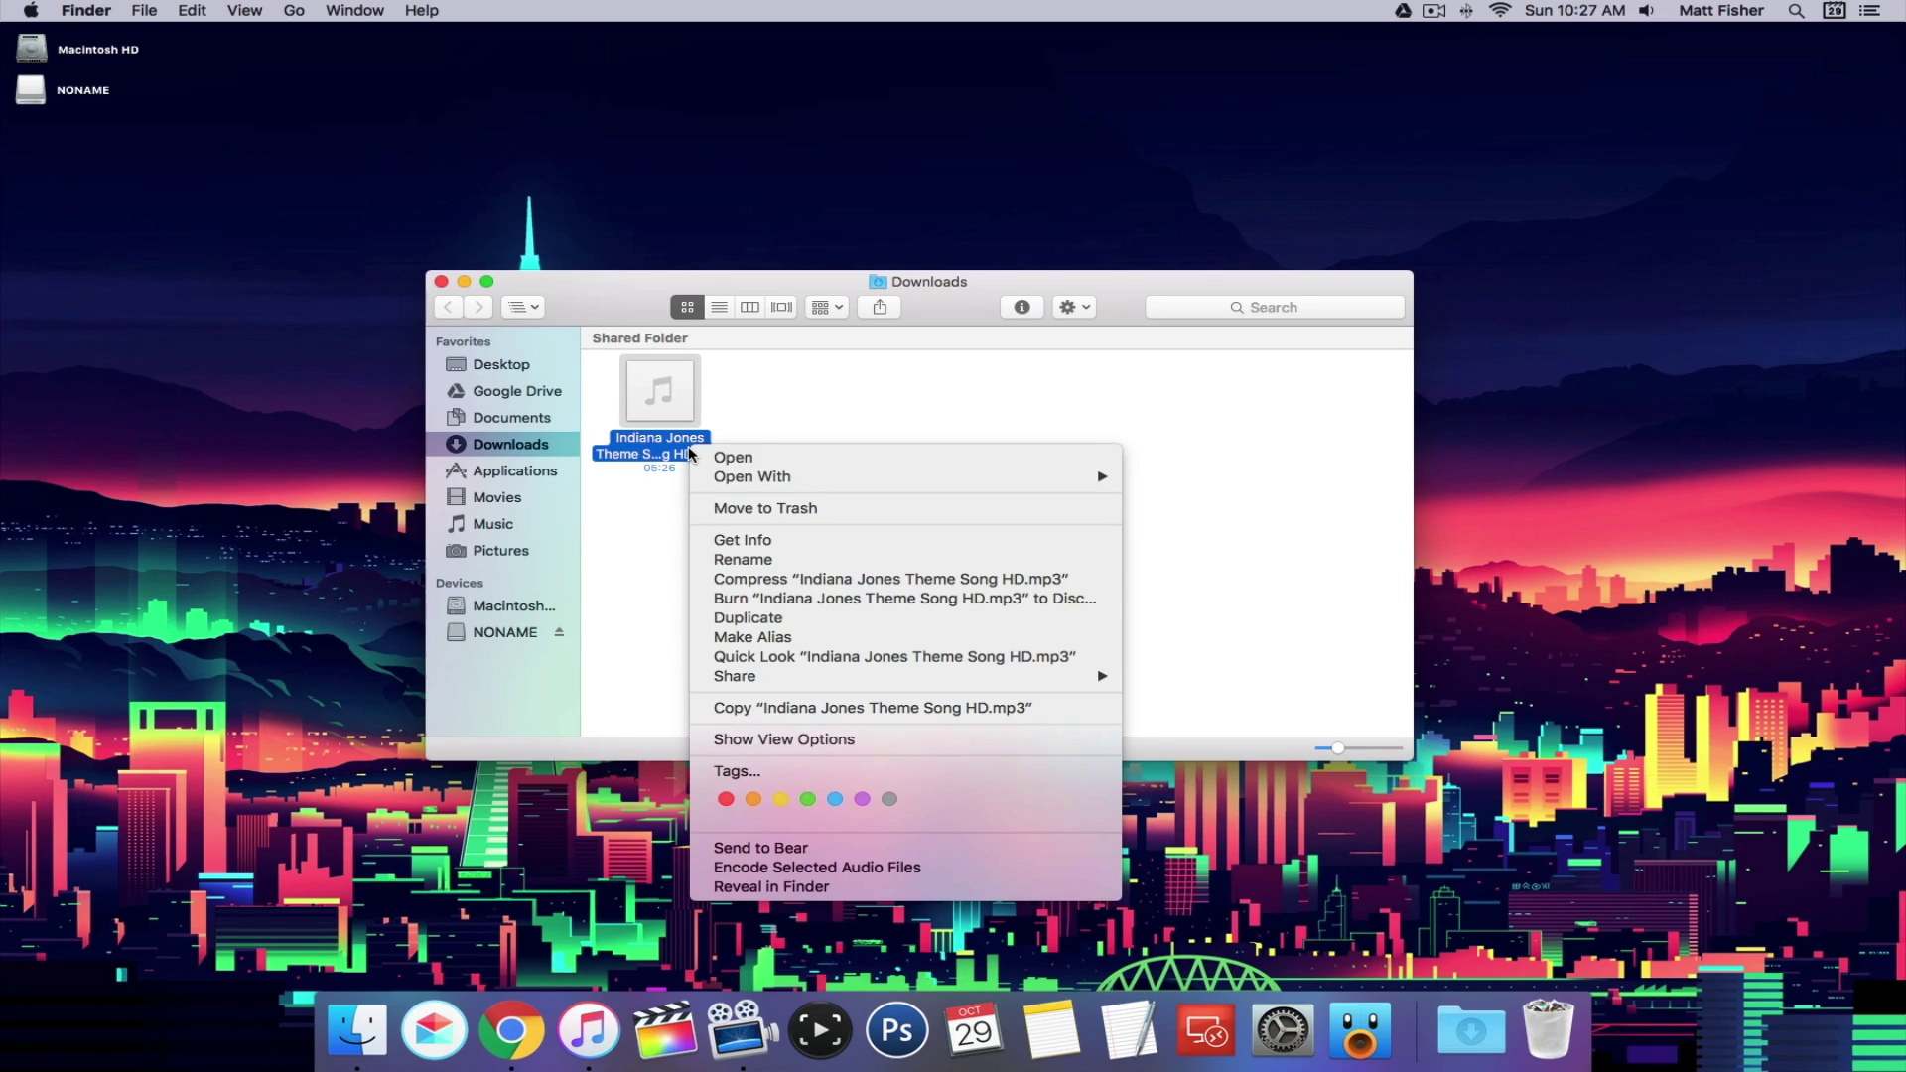
mouse_move(747, 479)
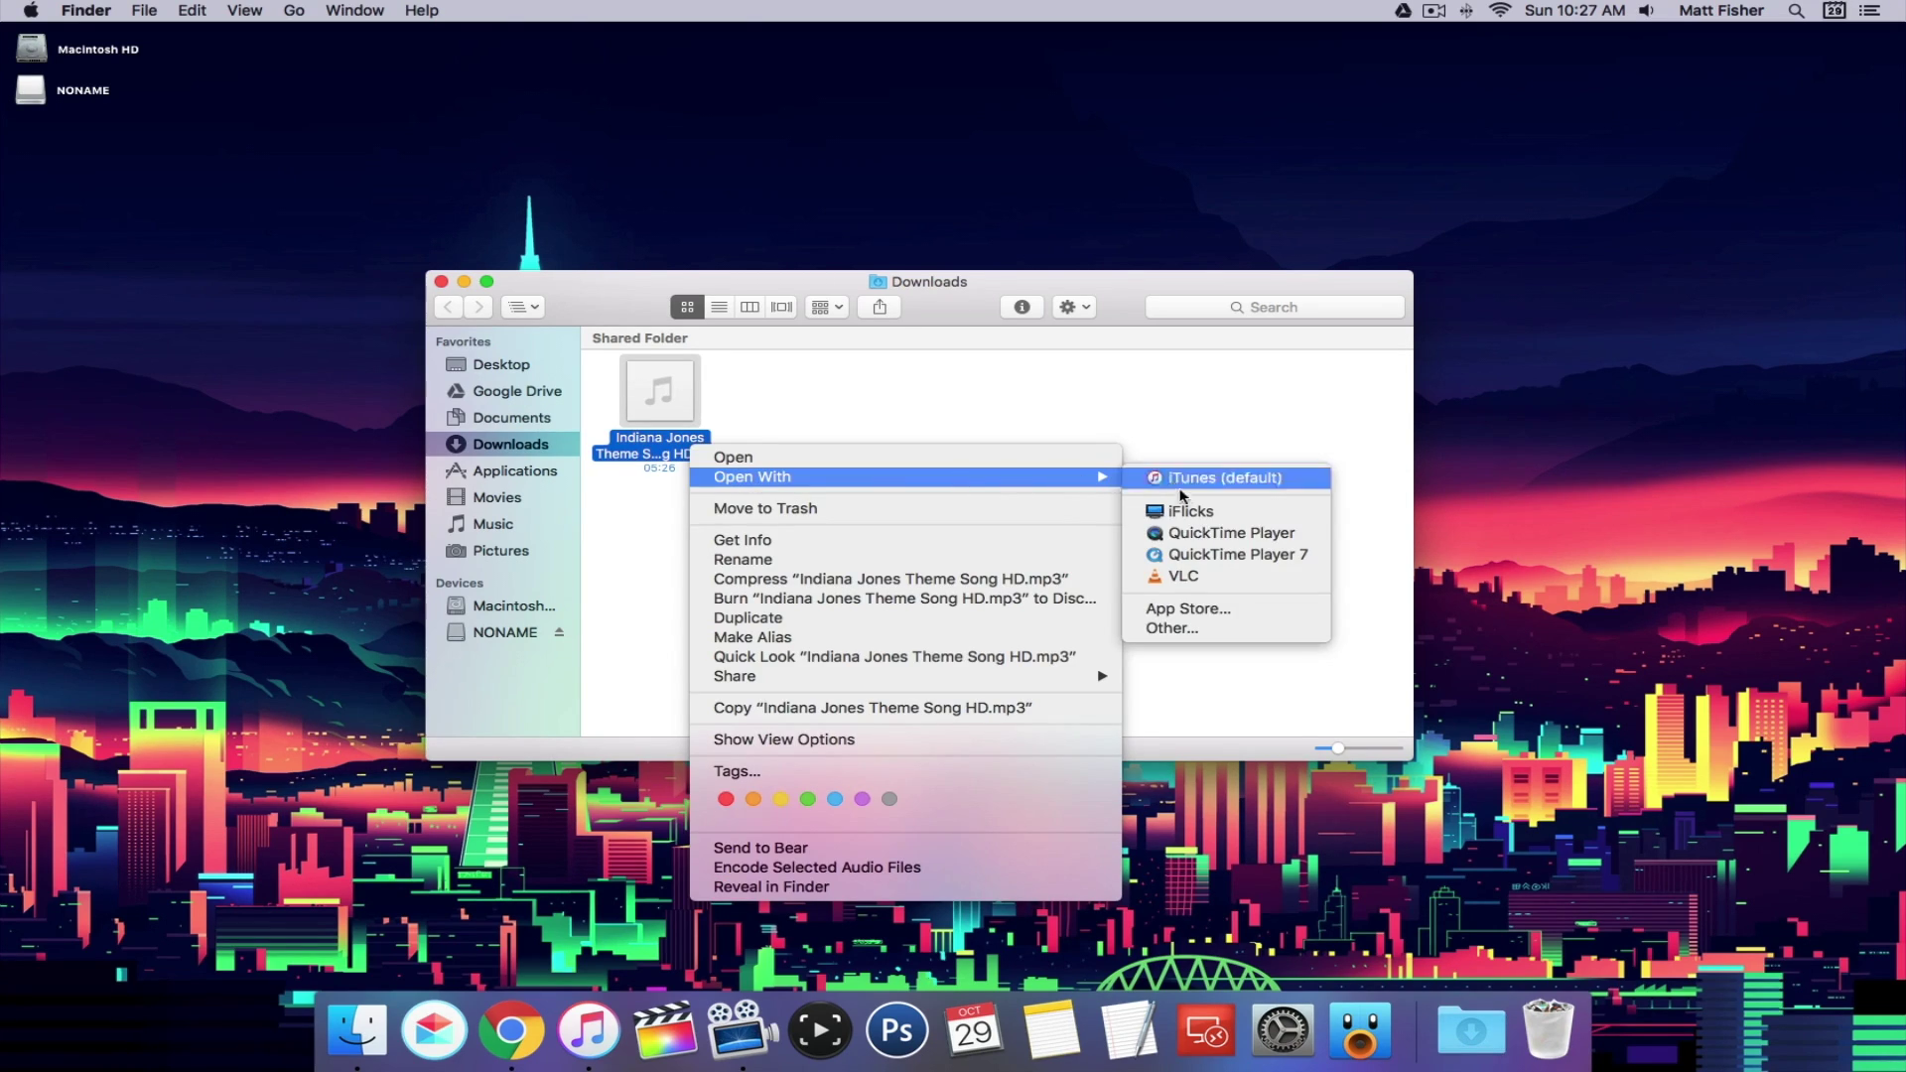
left_click(1199, 535)
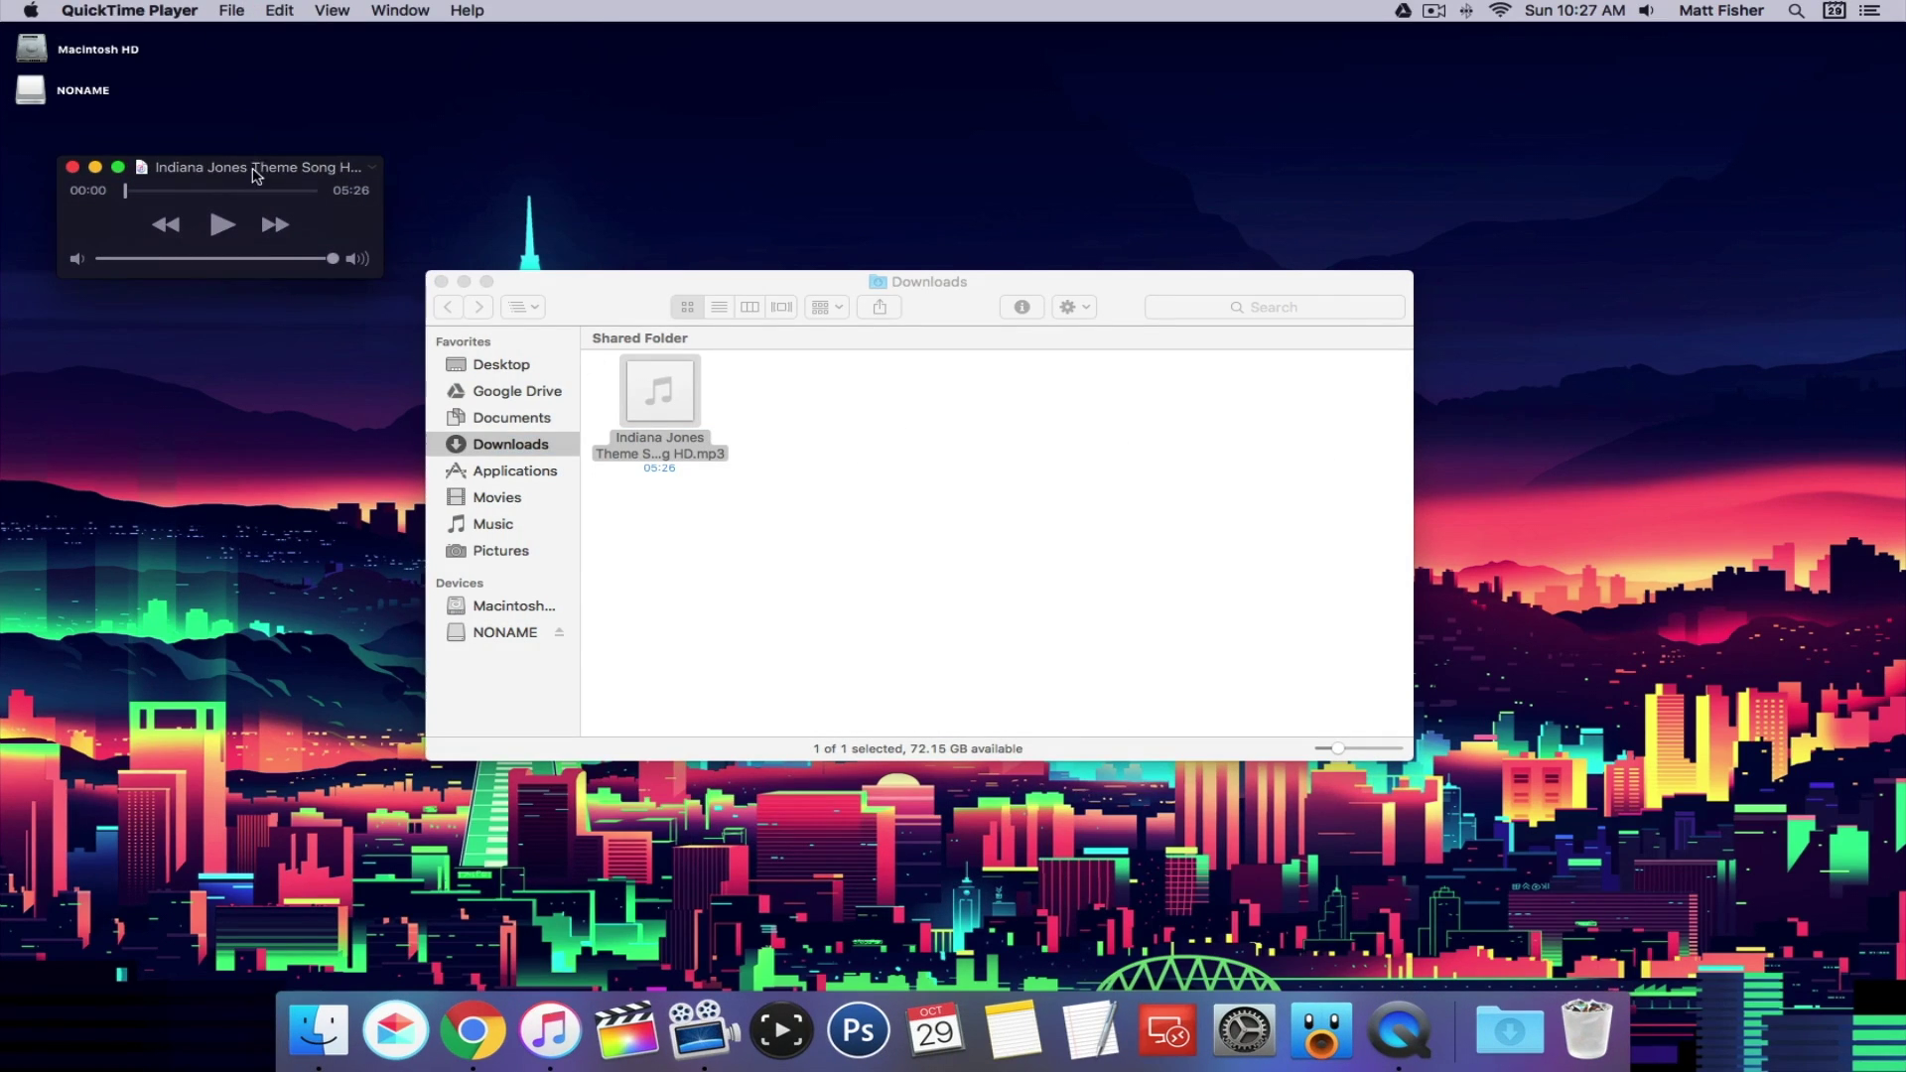
Trim the end of the Indiana Jones theme audio so that only the first 30 seconds remain
left_click_drag(285, 176, 958, 169)
left_click(279, 10)
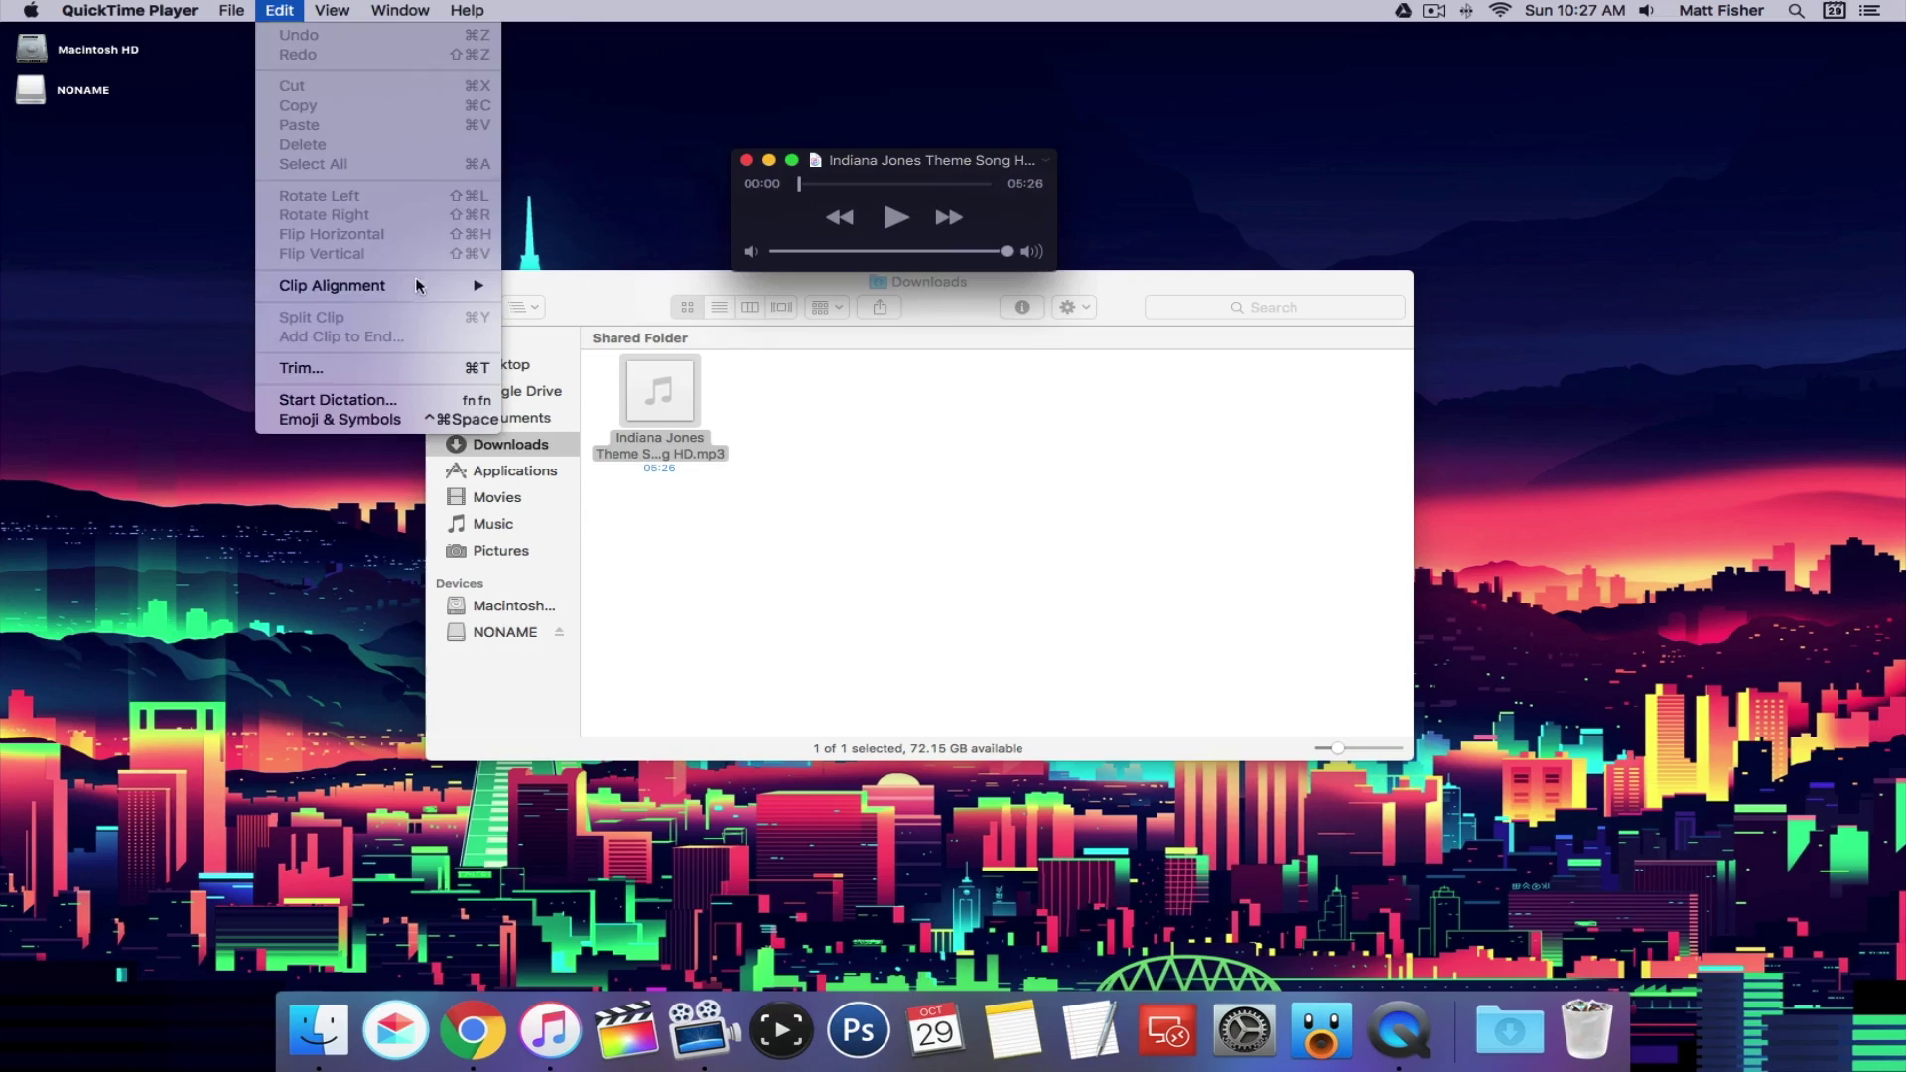
left_click(432, 370)
left_click_drag(1142, 244, 798, 246)
left_click(1108, 191)
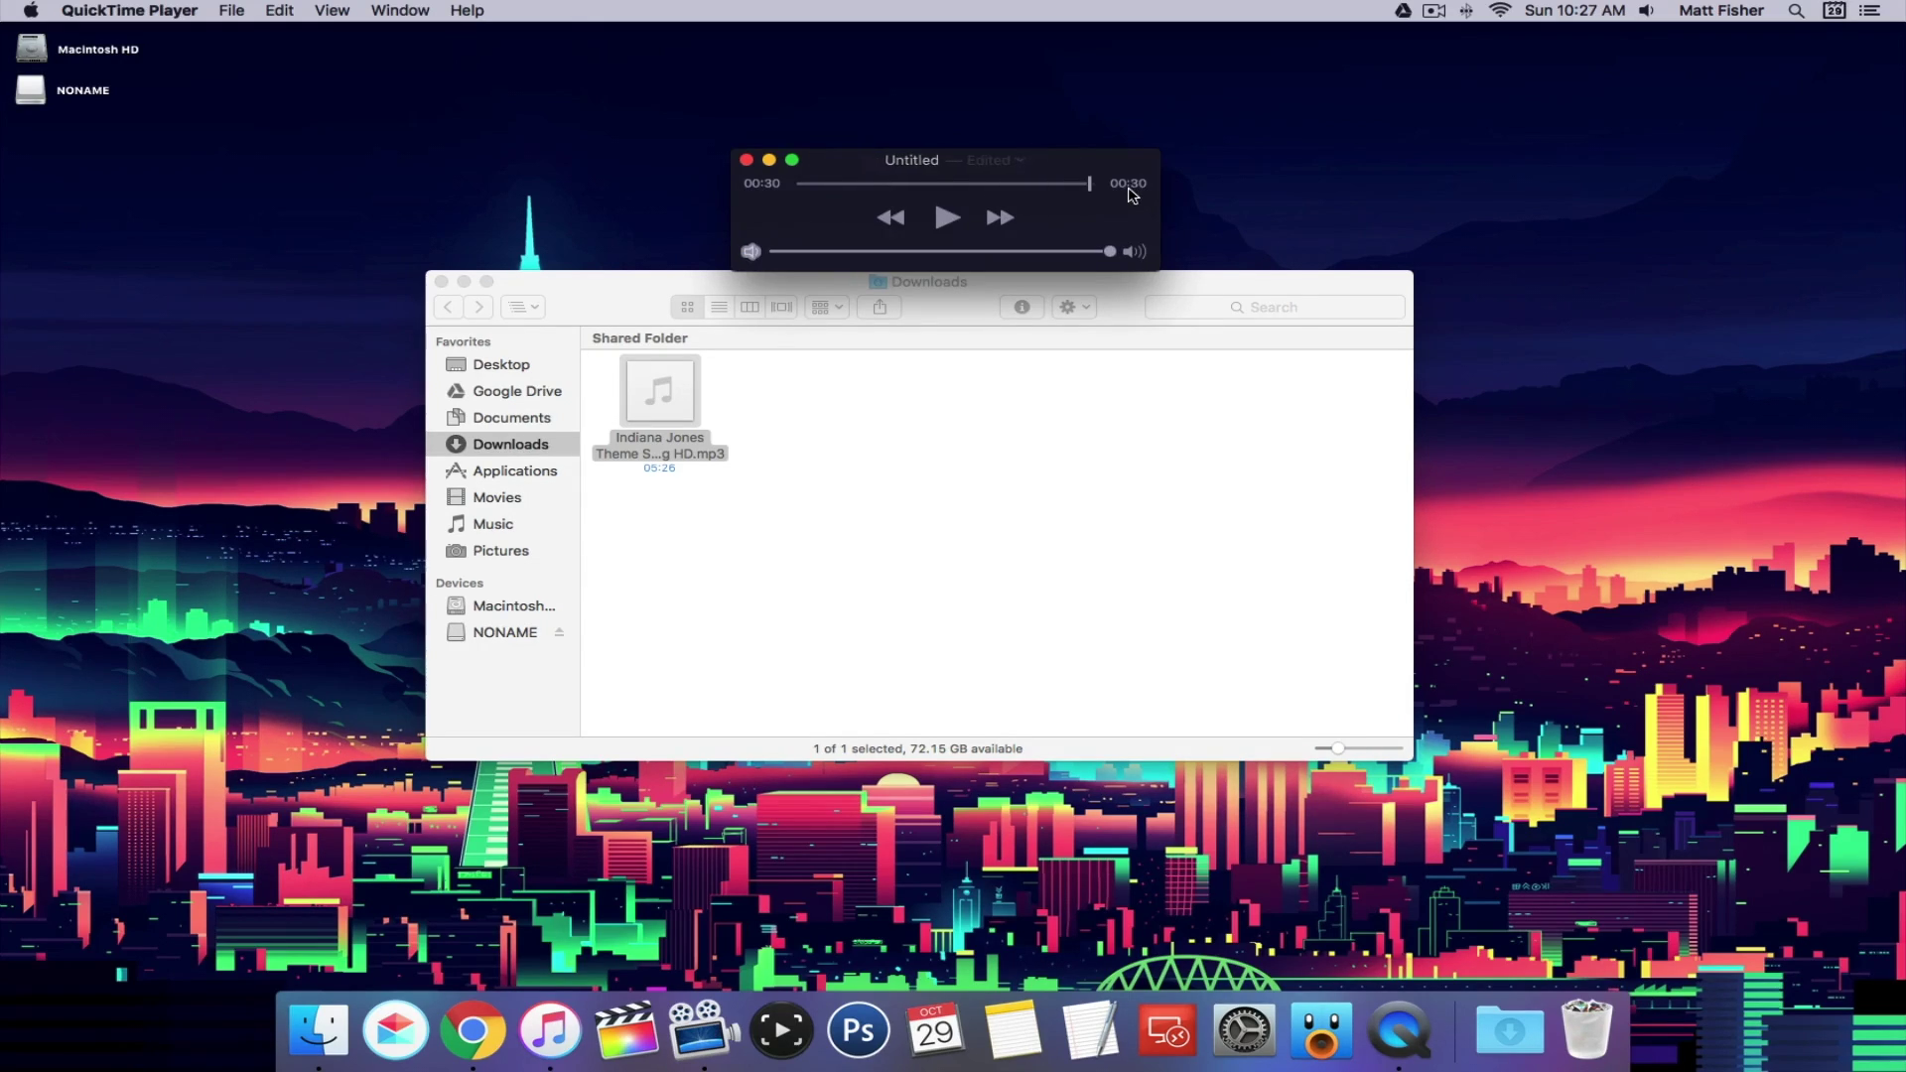
Export the trimmed clip to the Desktop as Indiana Jones.m4a, and quit QuickTime Player without saving the untitled document
left_click(231, 10)
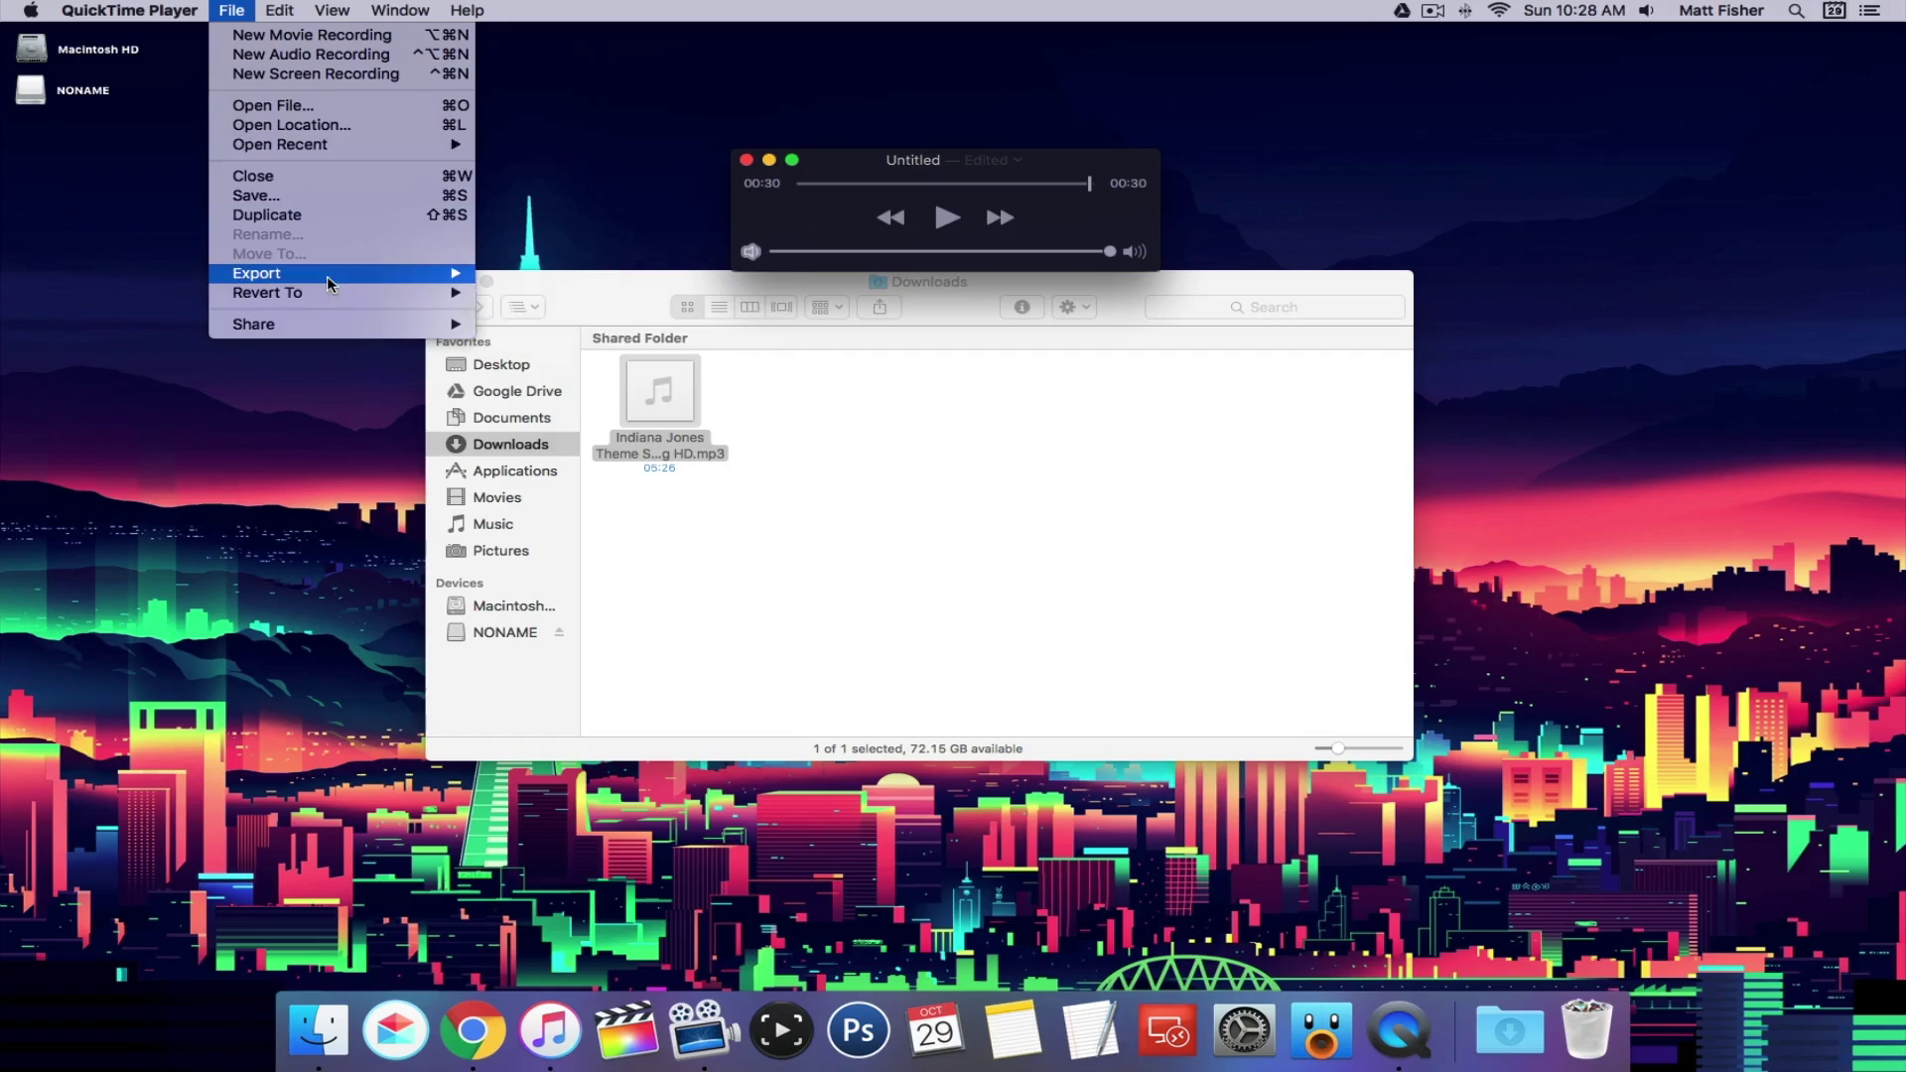
mouse_move(328, 278)
left_click(566, 358)
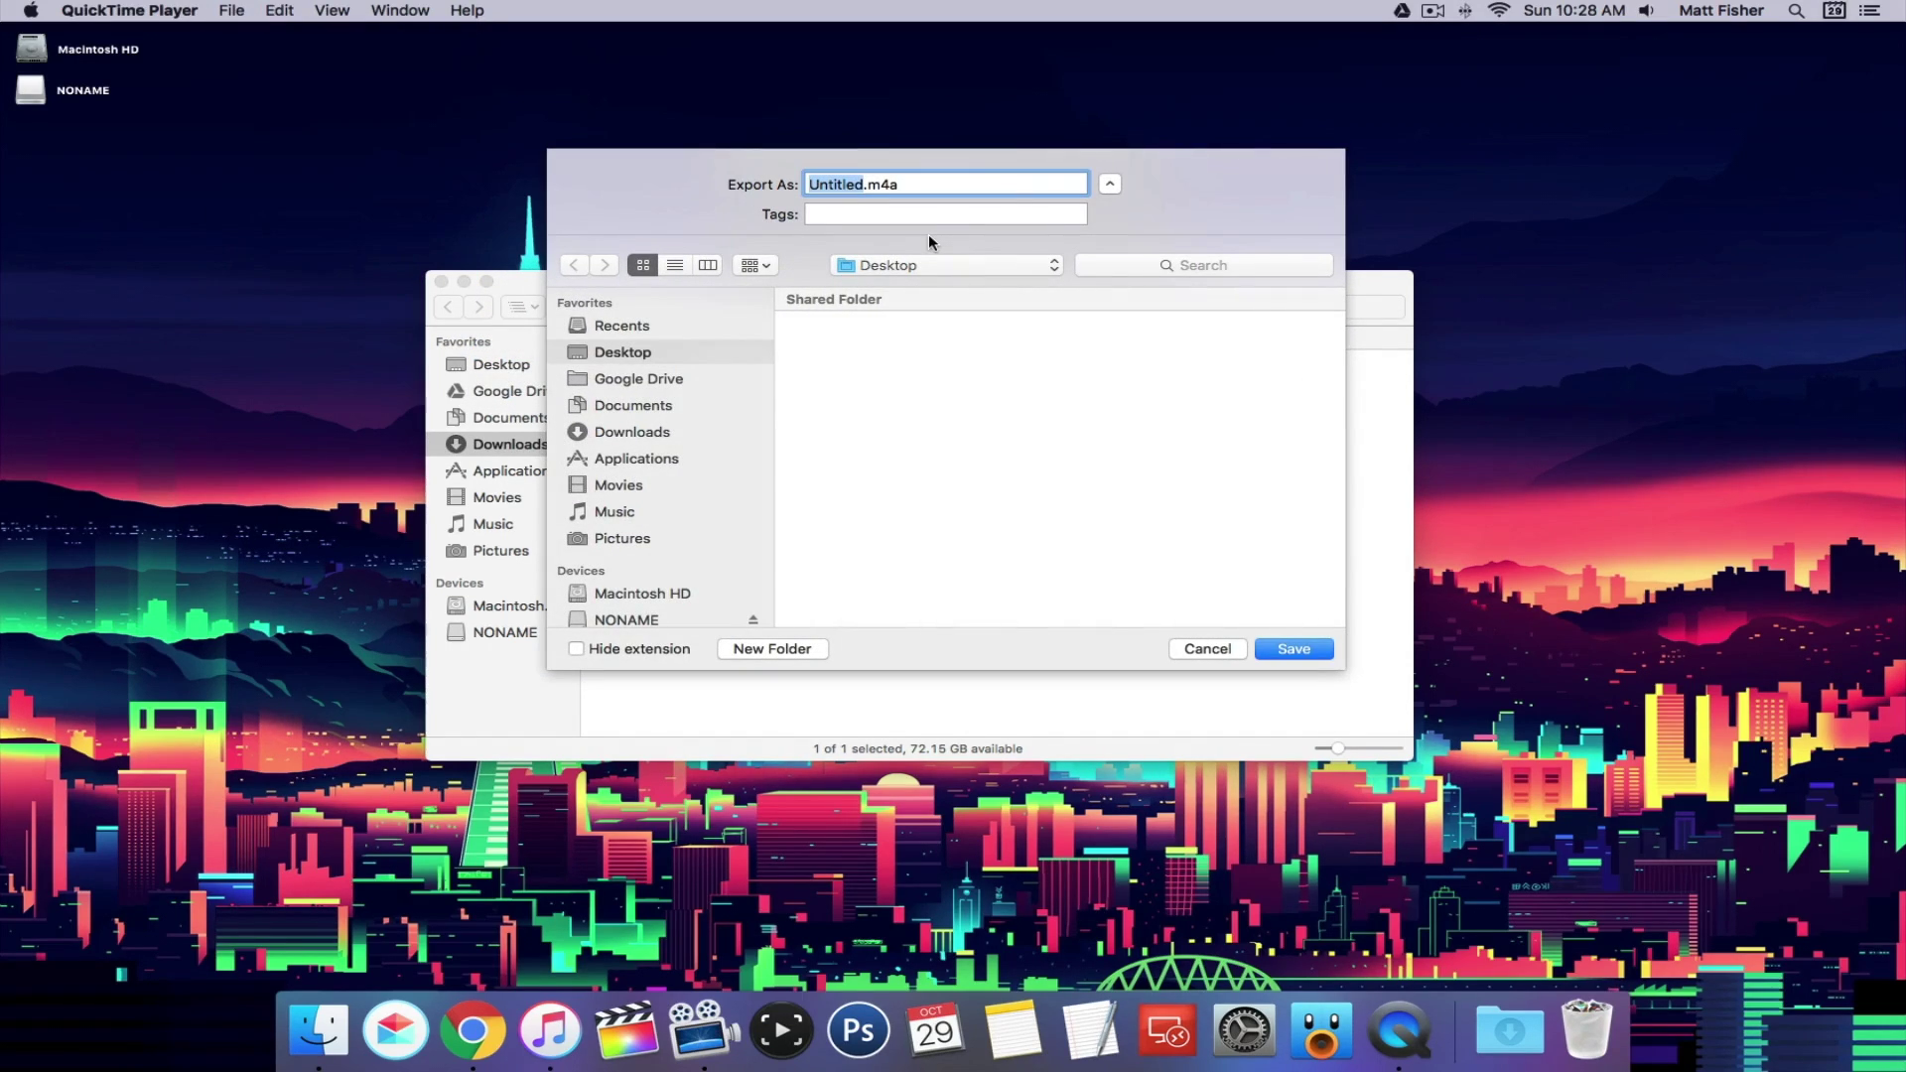
type("Indiana Jones")
key("Return")
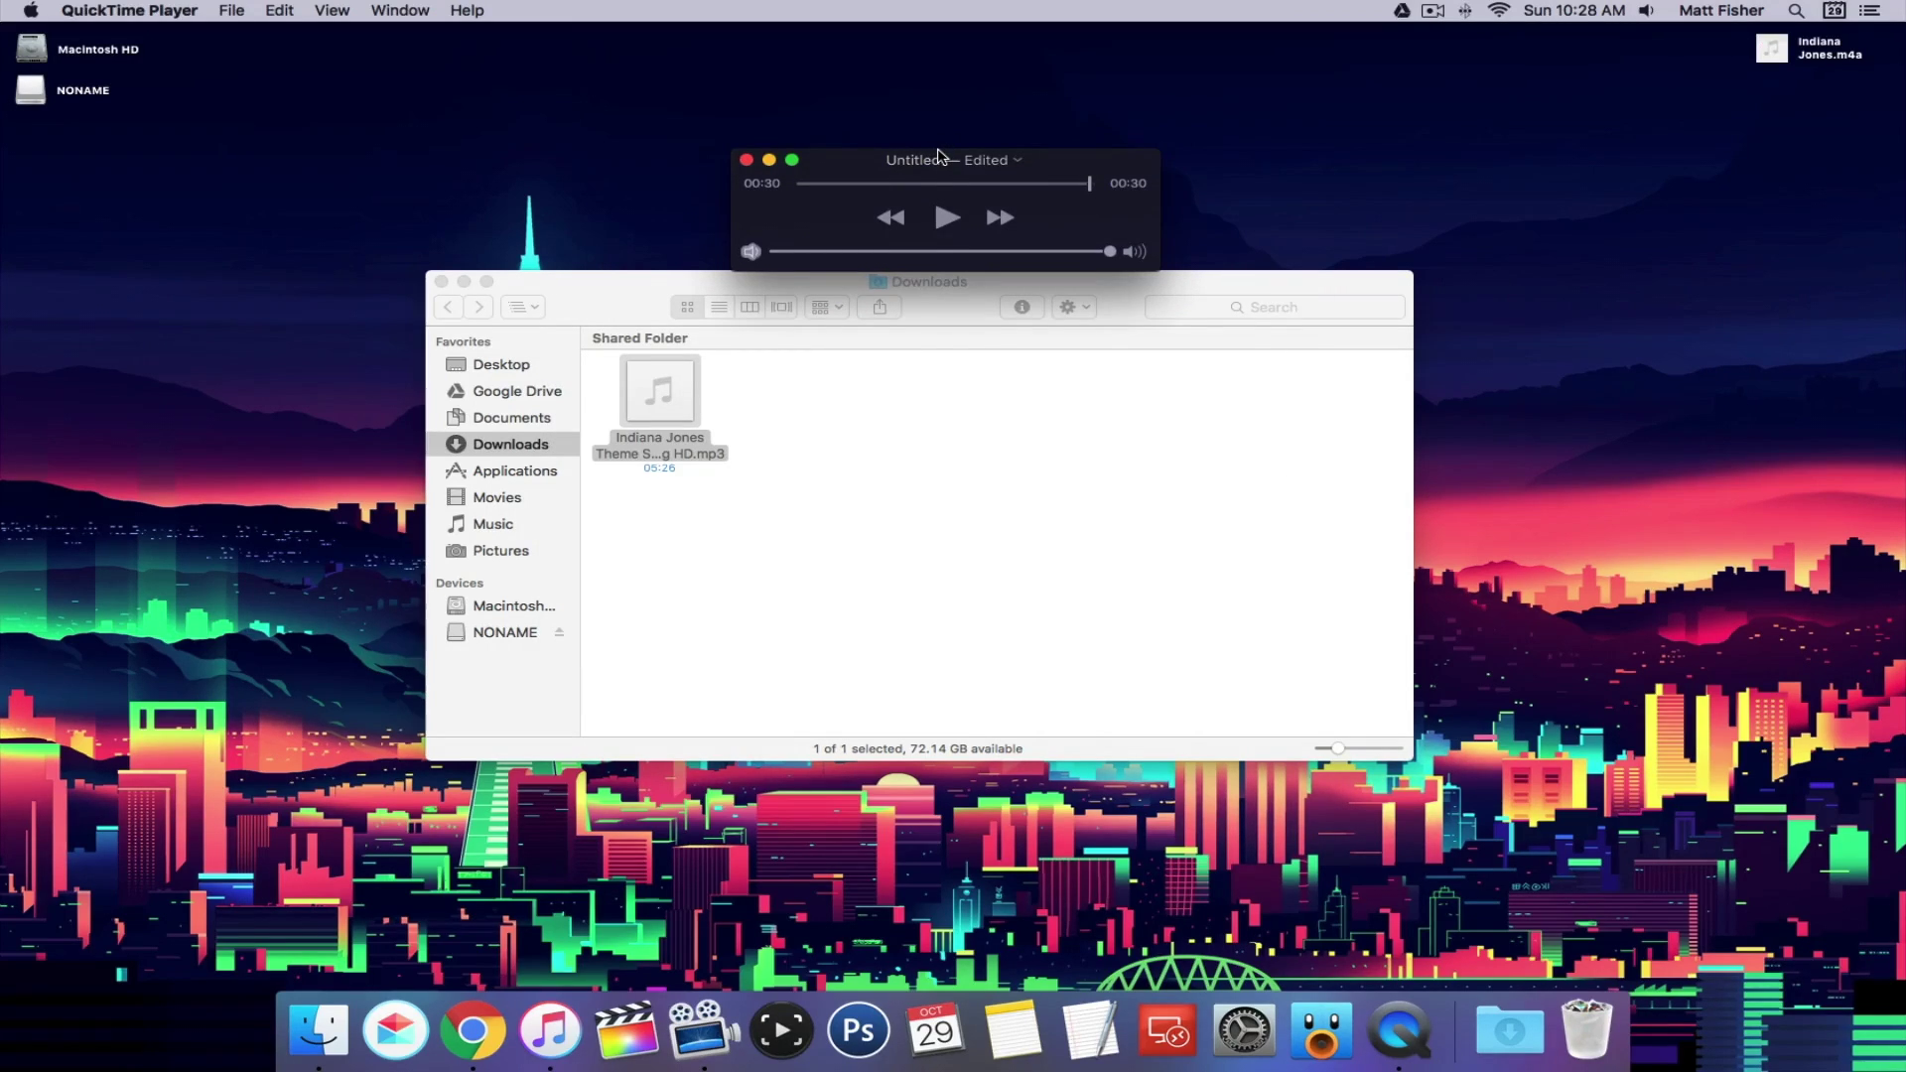
key("super+q")
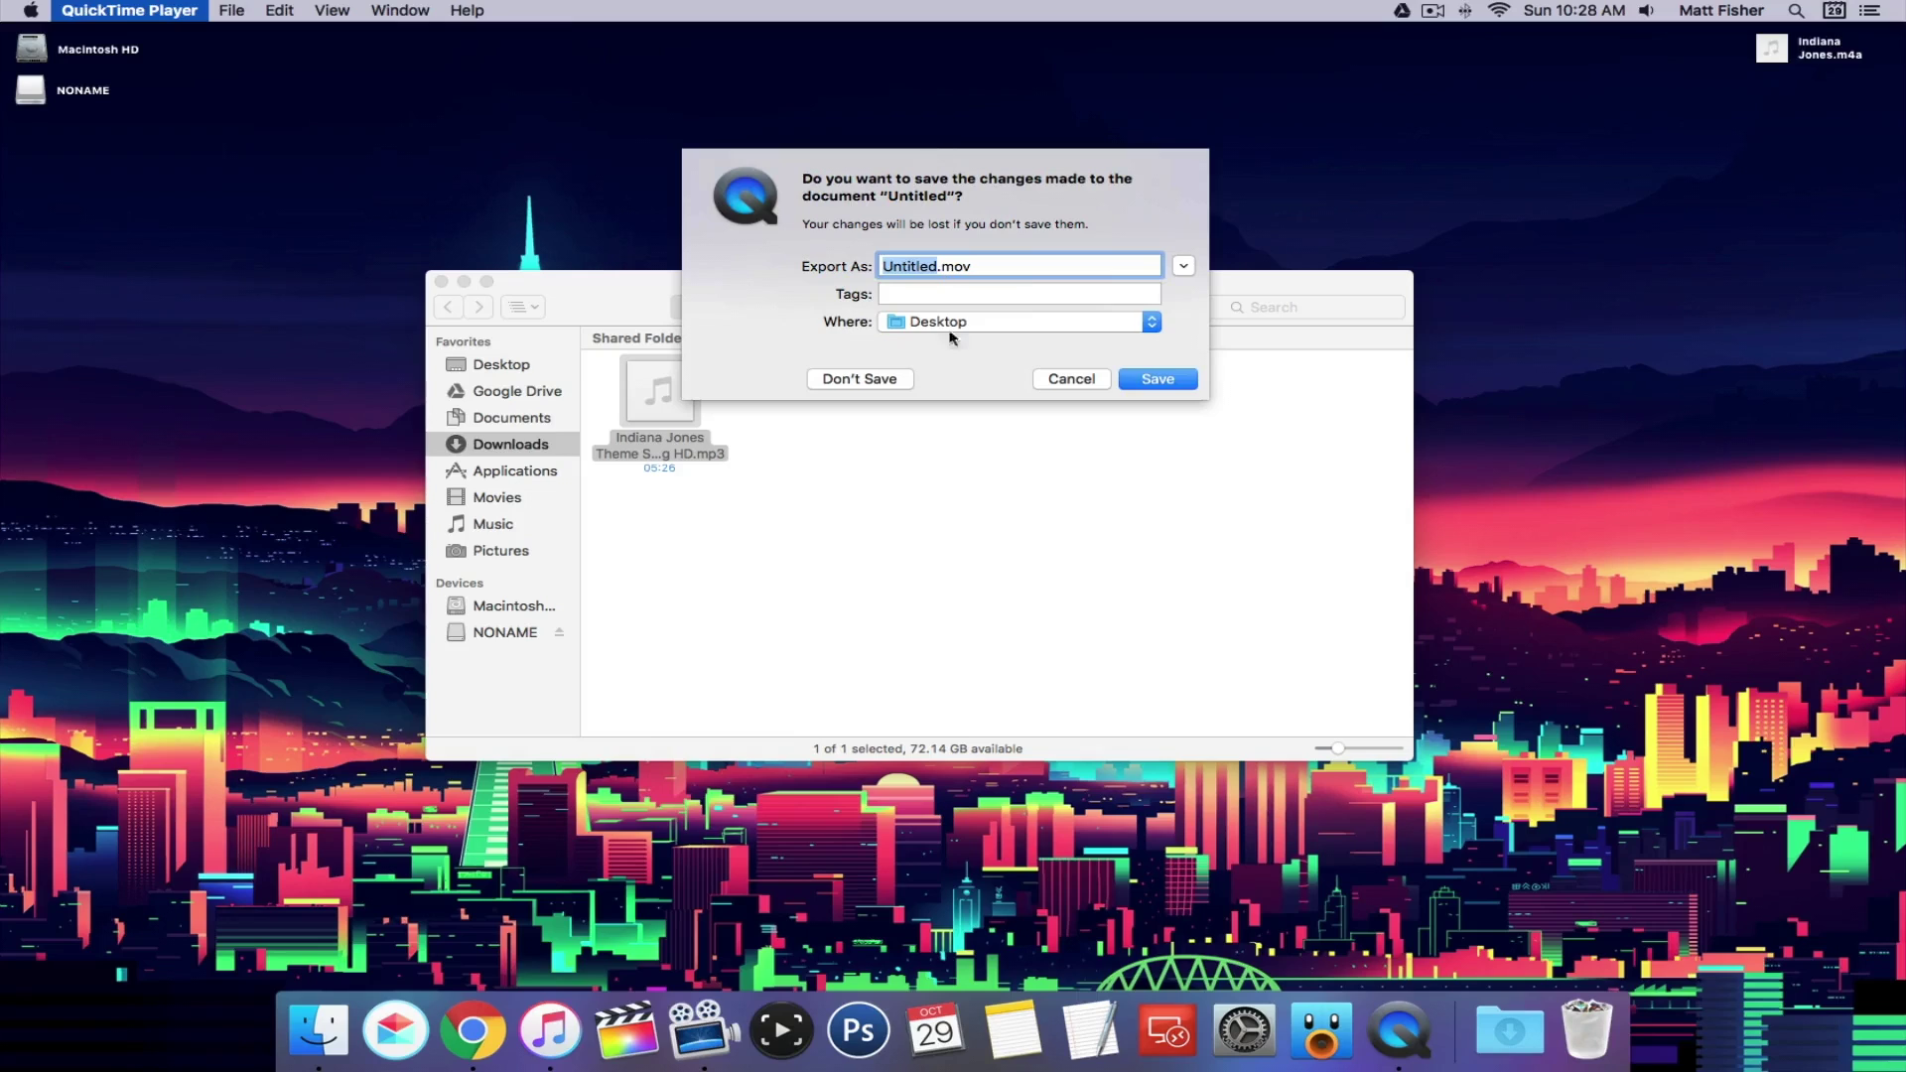
left_click(860, 380)
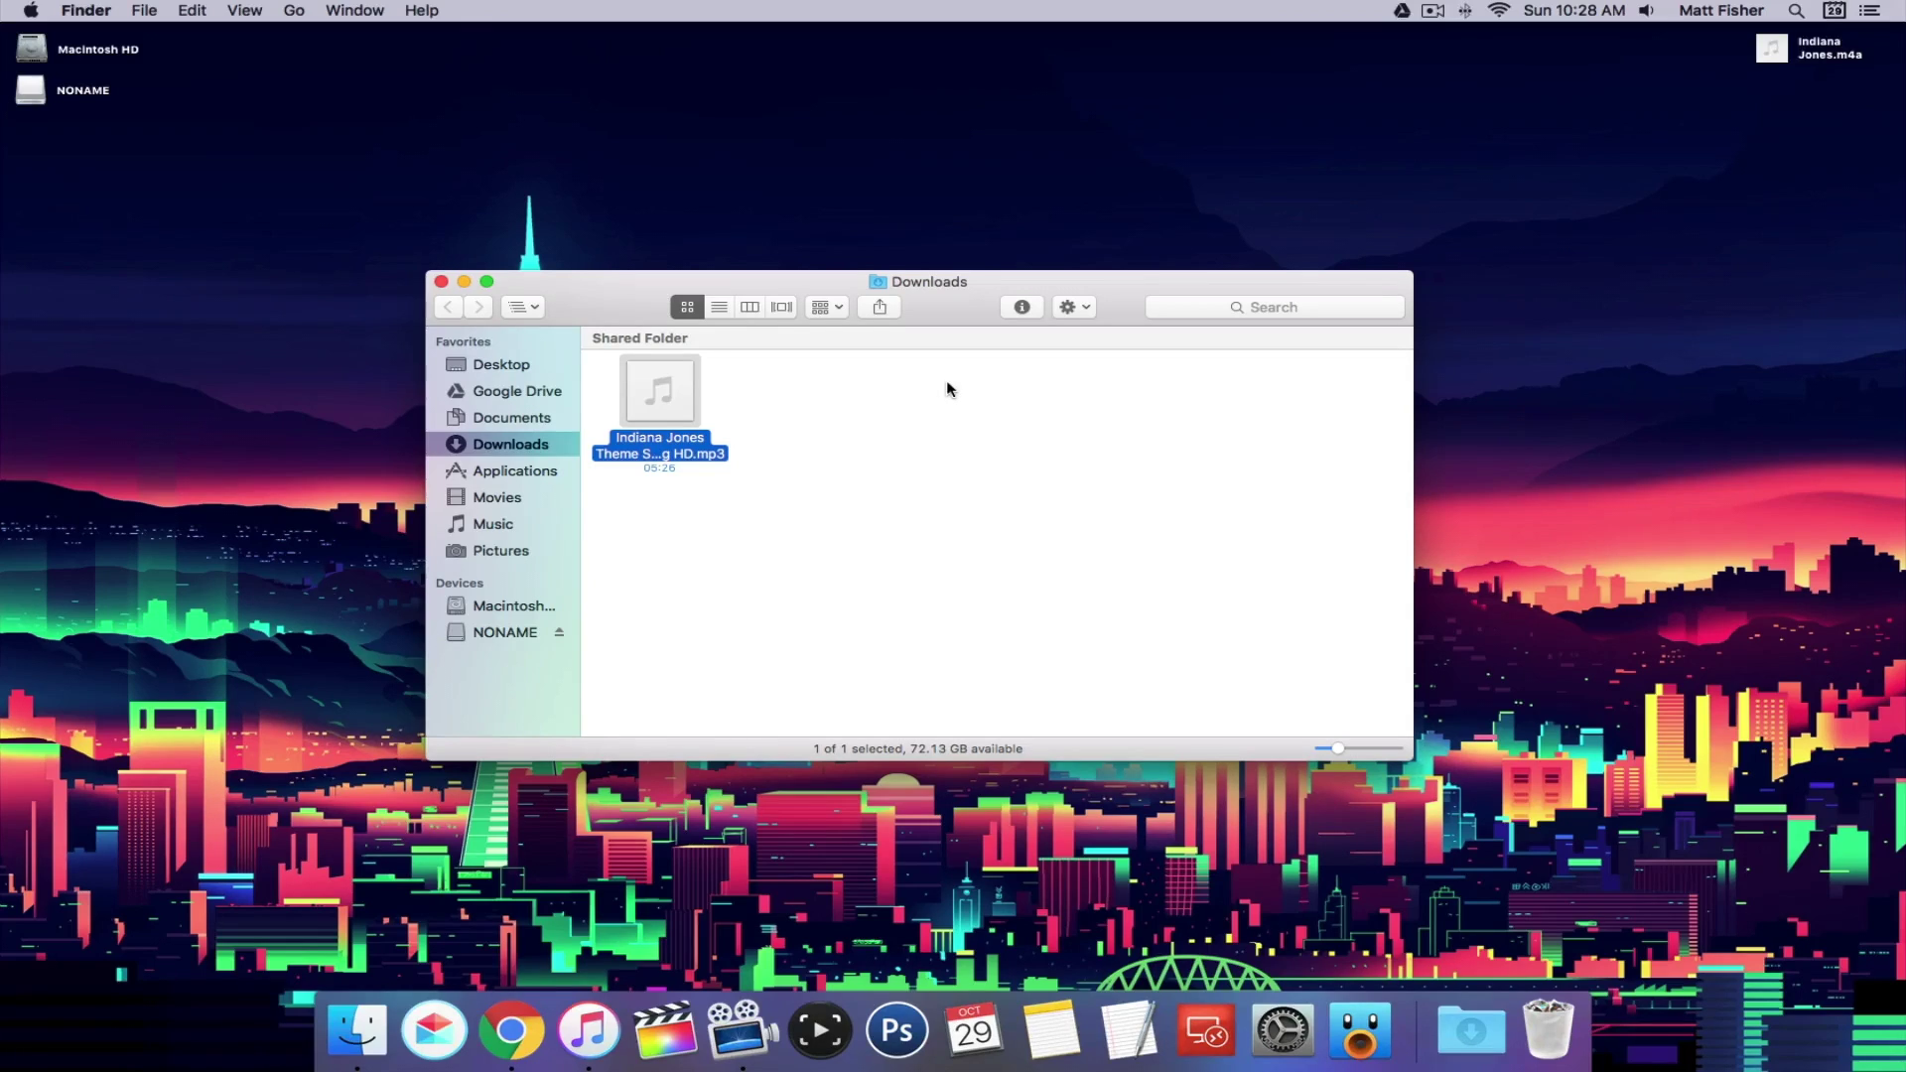
Change the extension of the Desktop file Indiana Jones.m4a to .m4r through its file info, and close the info window
left_click(1824, 57)
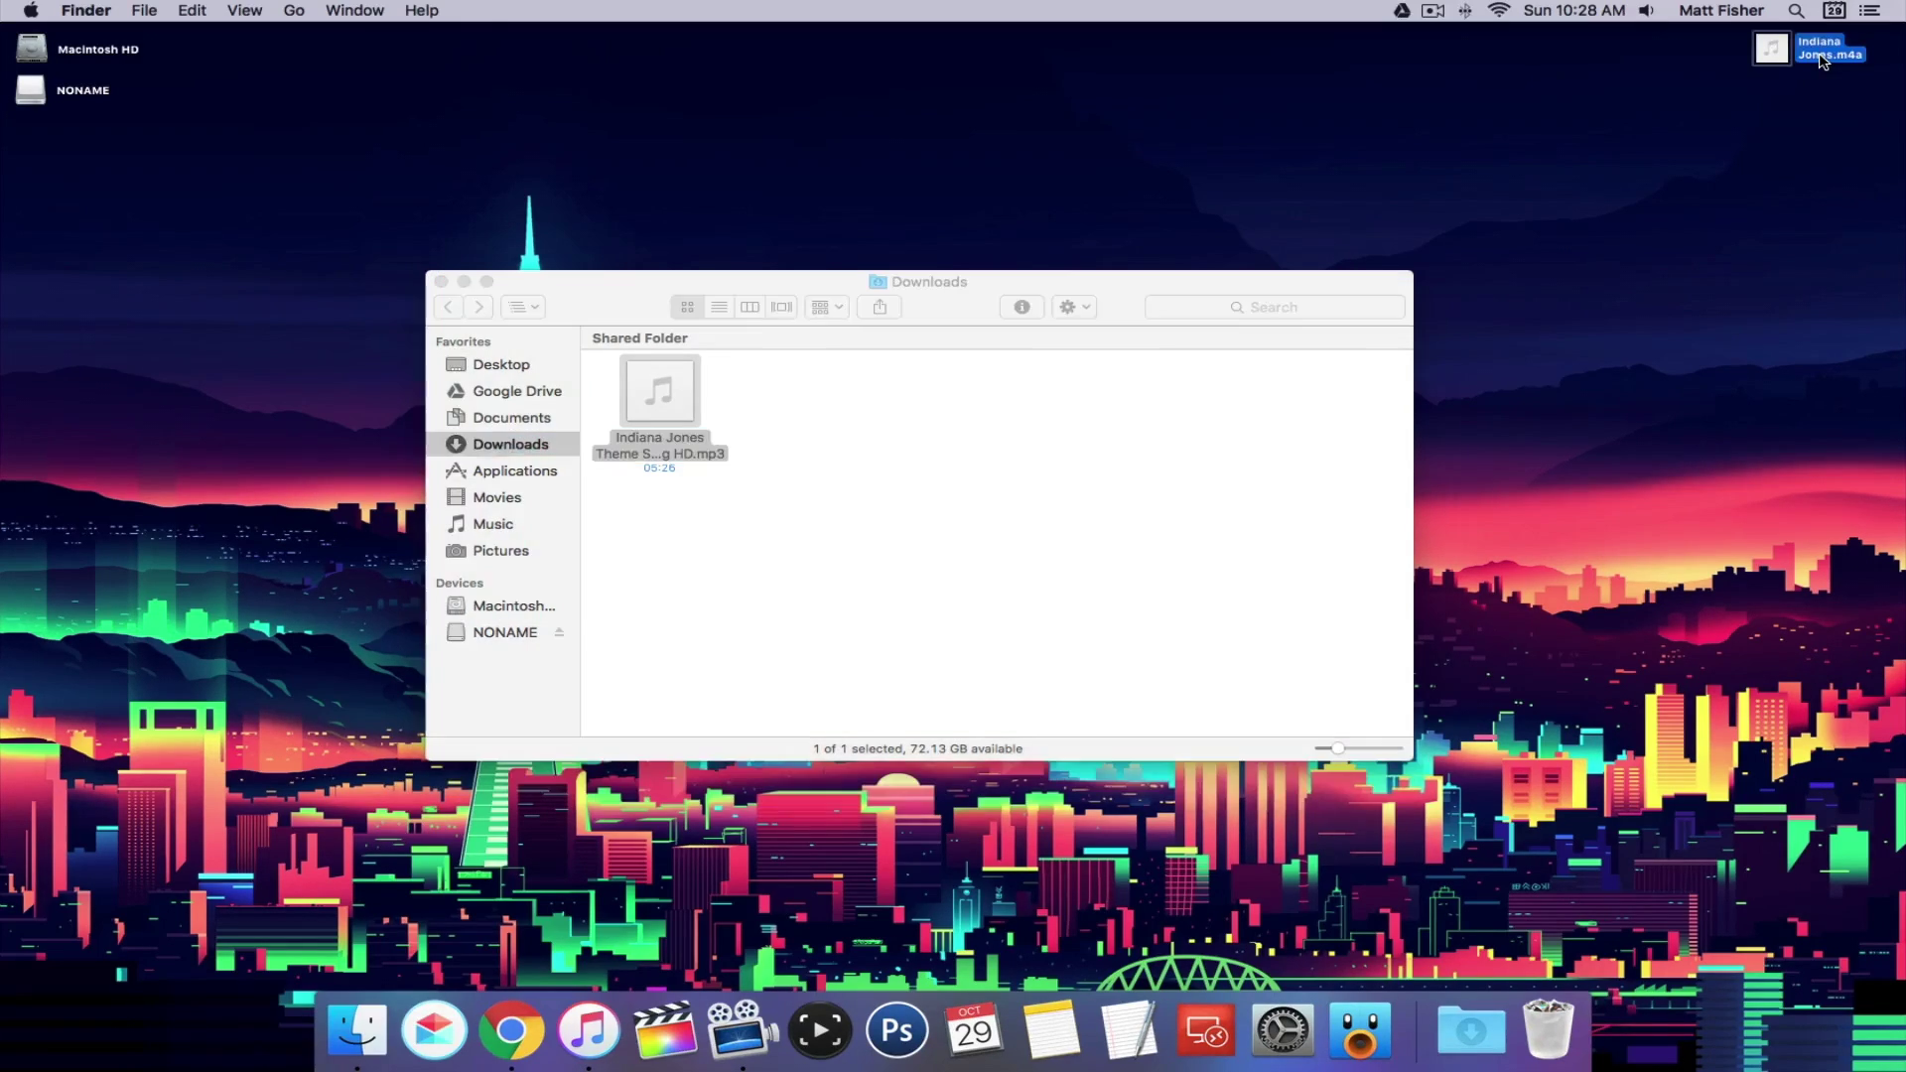
key("super+i")
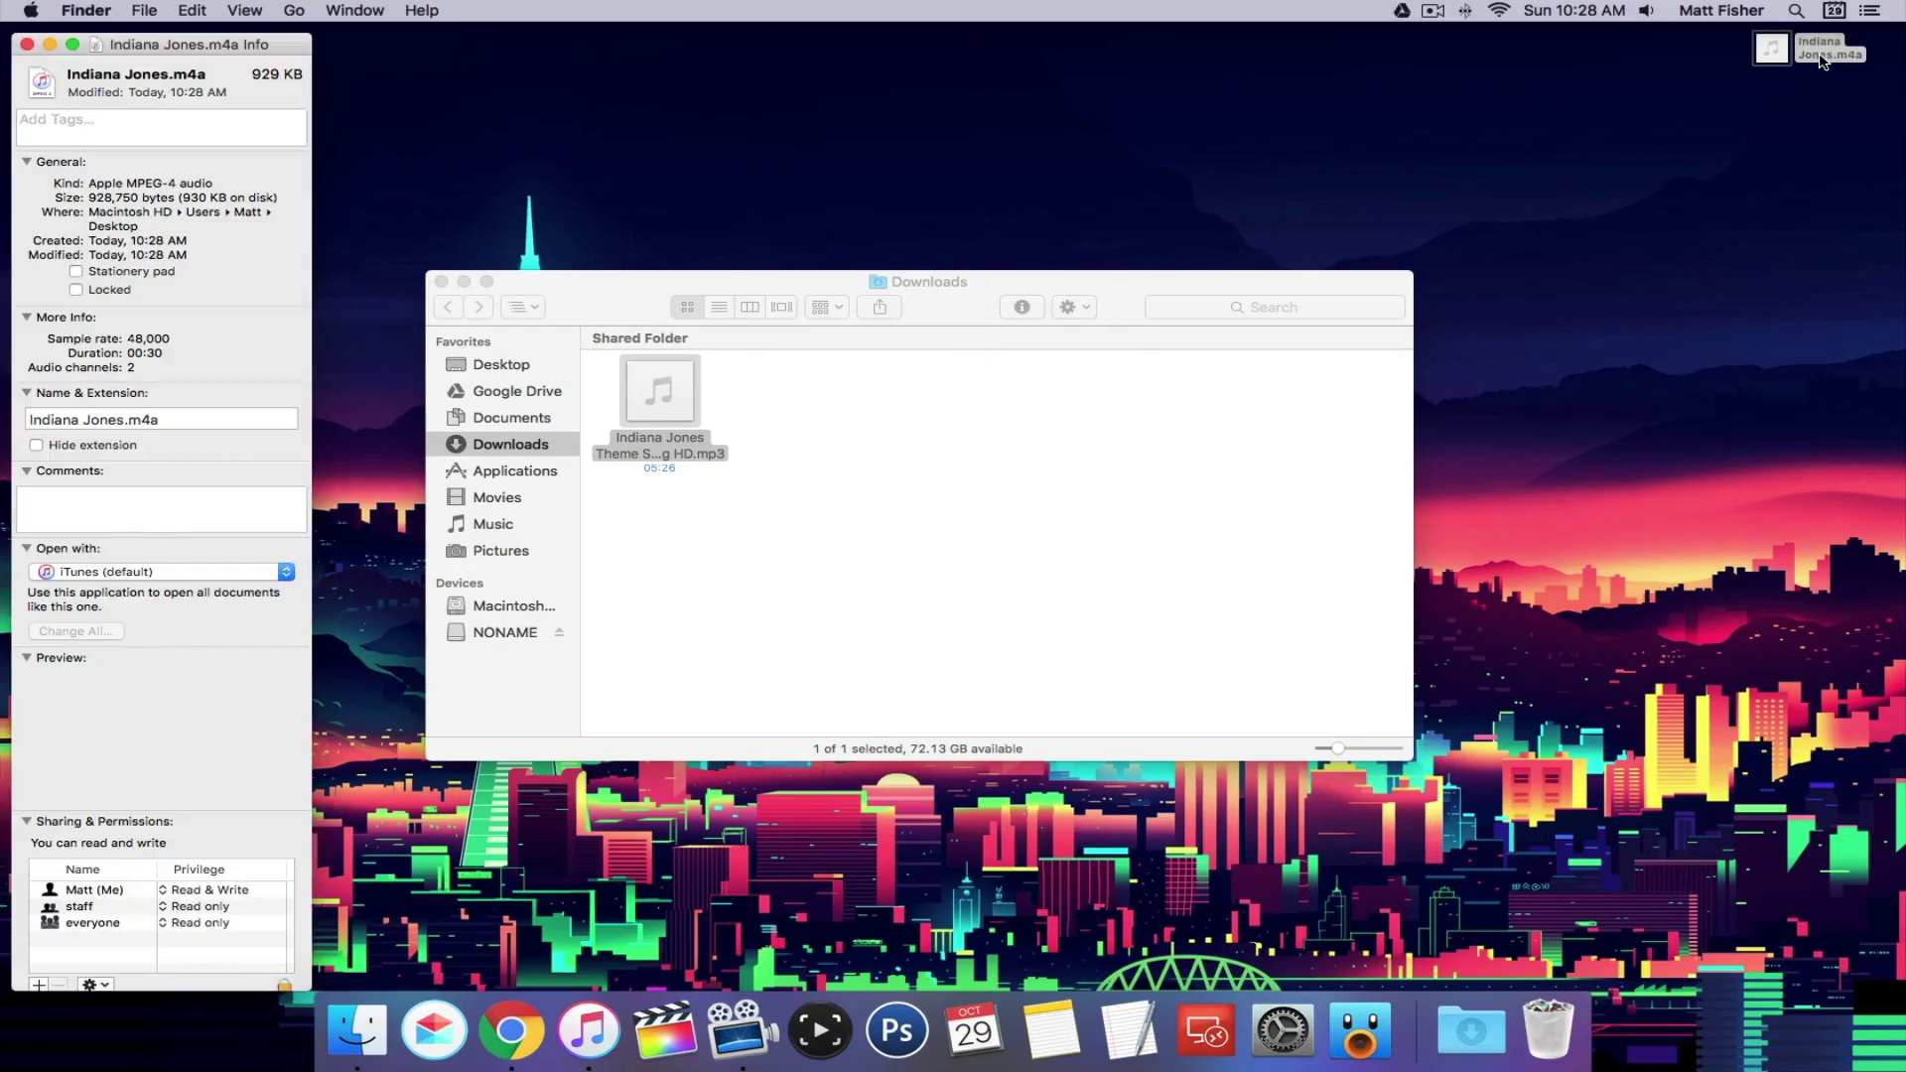
left_click(209, 418)
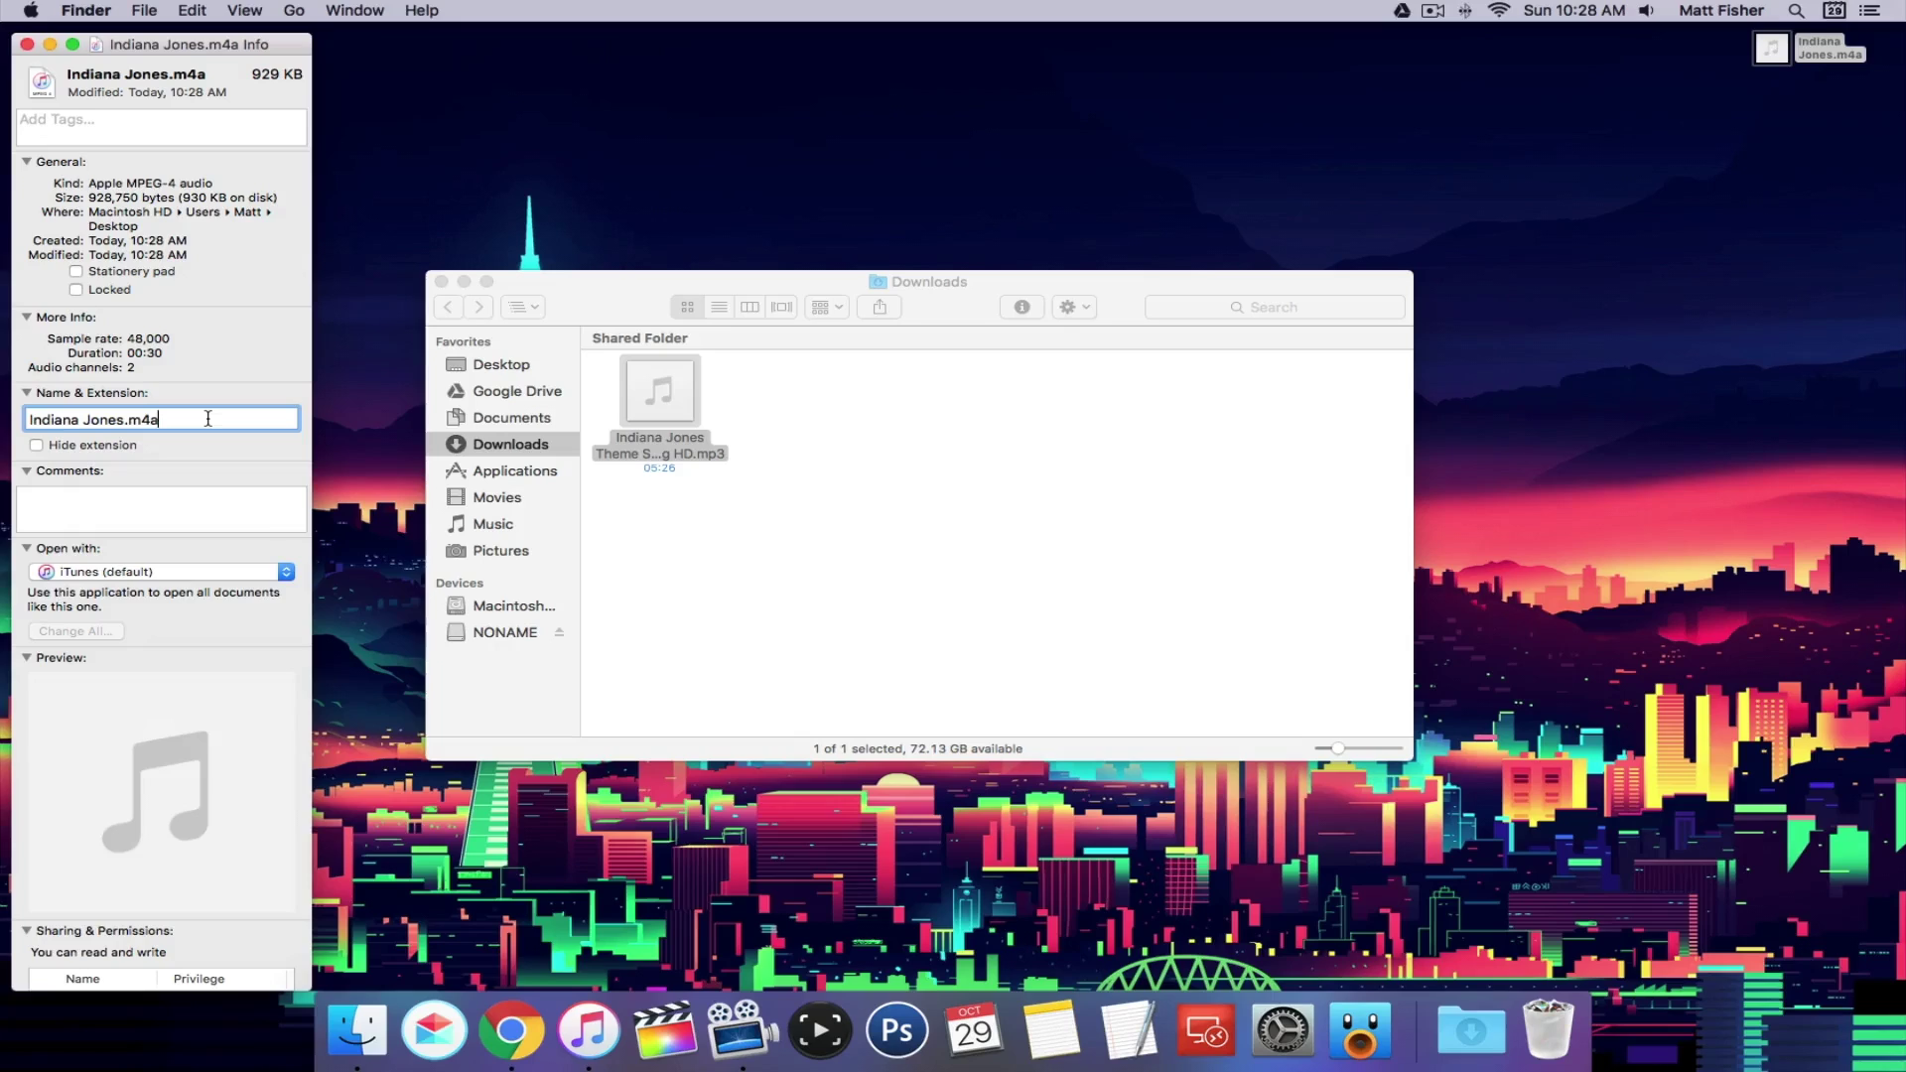
key("BackSpace")
type("r")
key("Return")
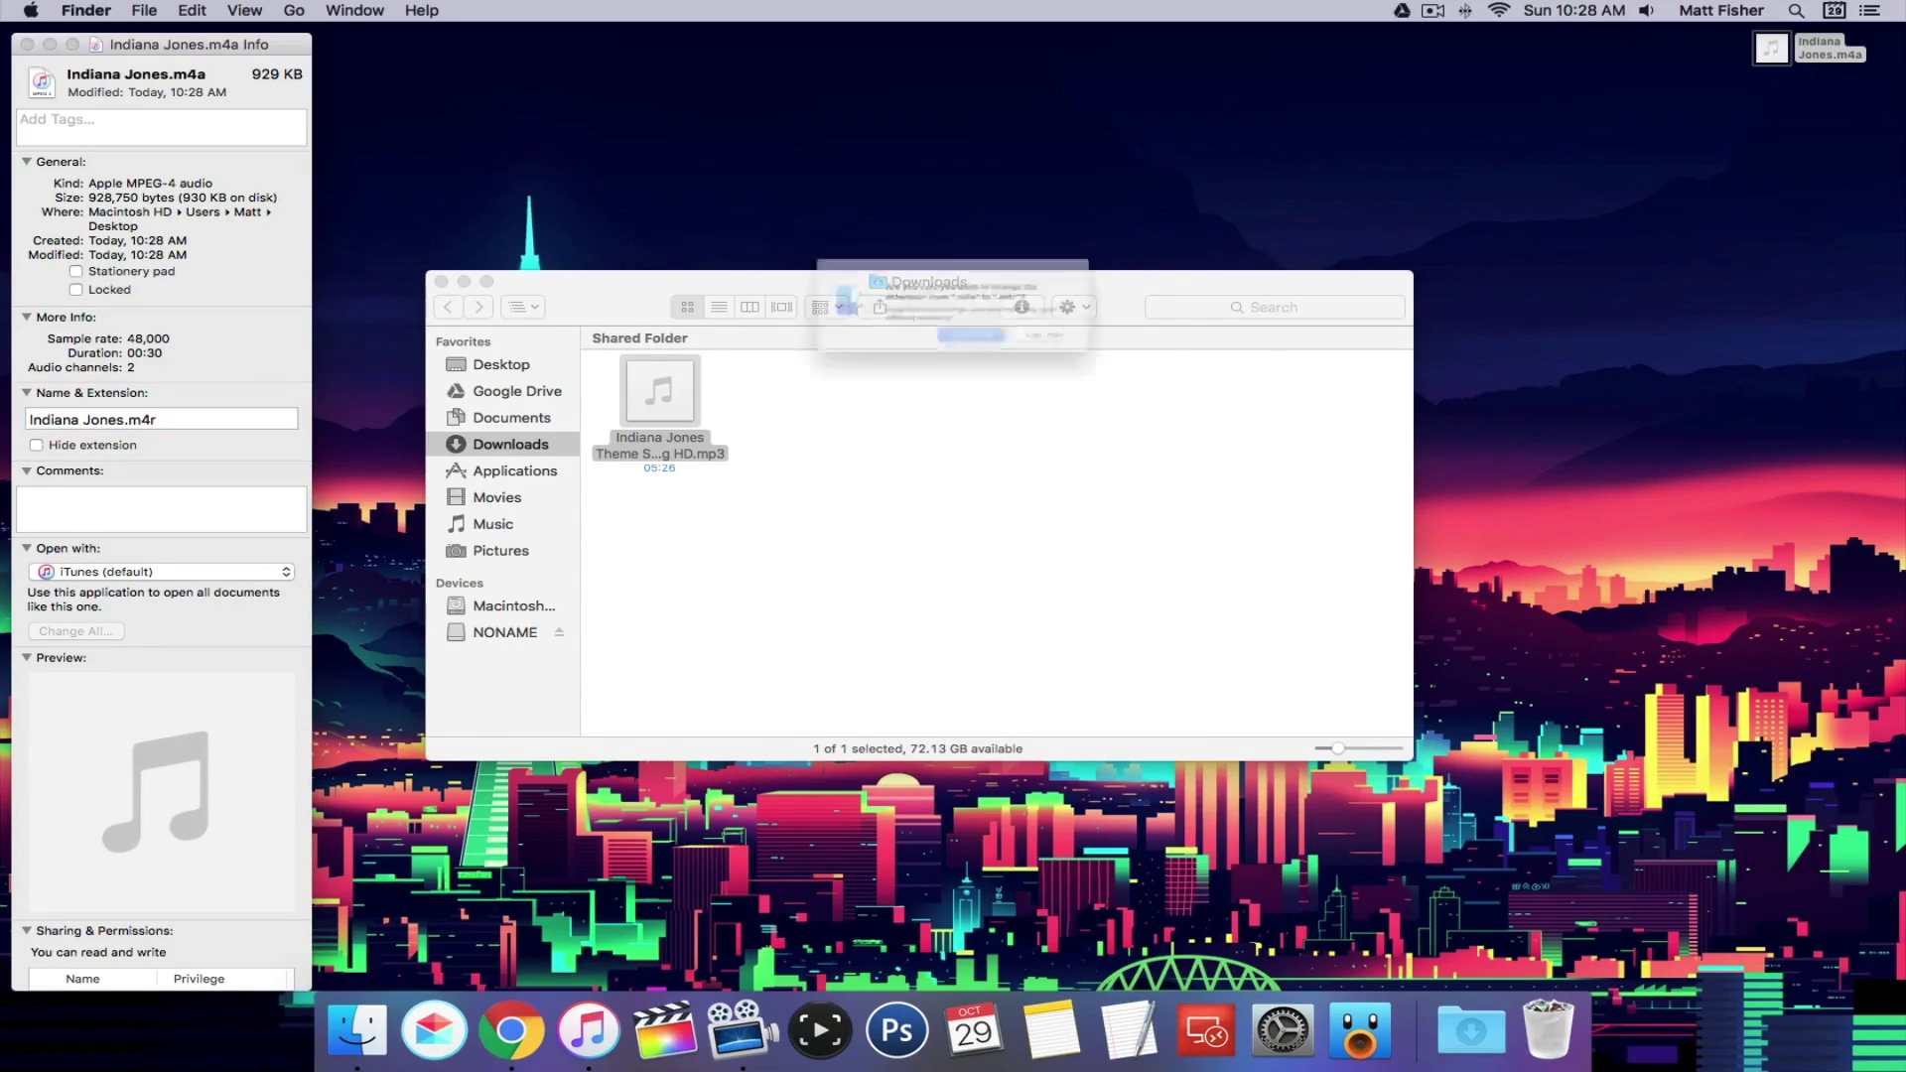
left_click(1113, 356)
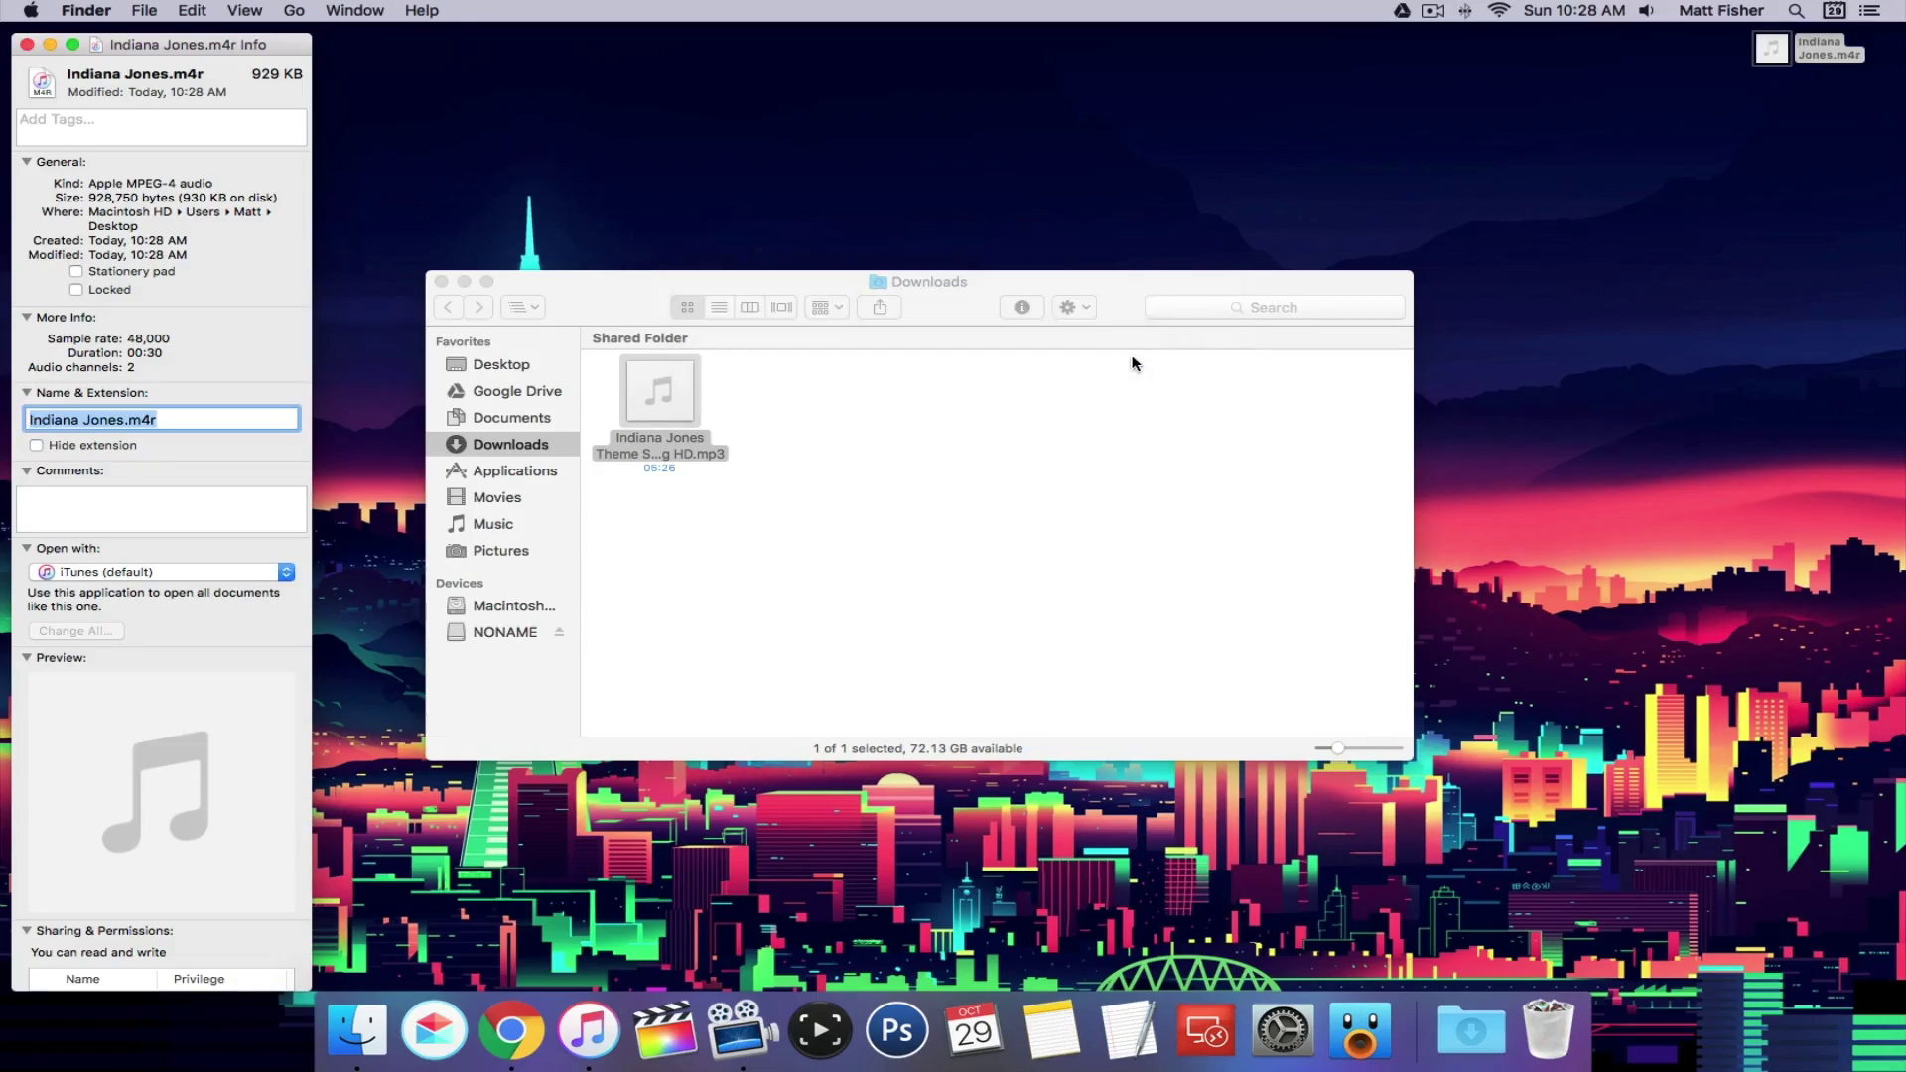
left_click(27, 44)
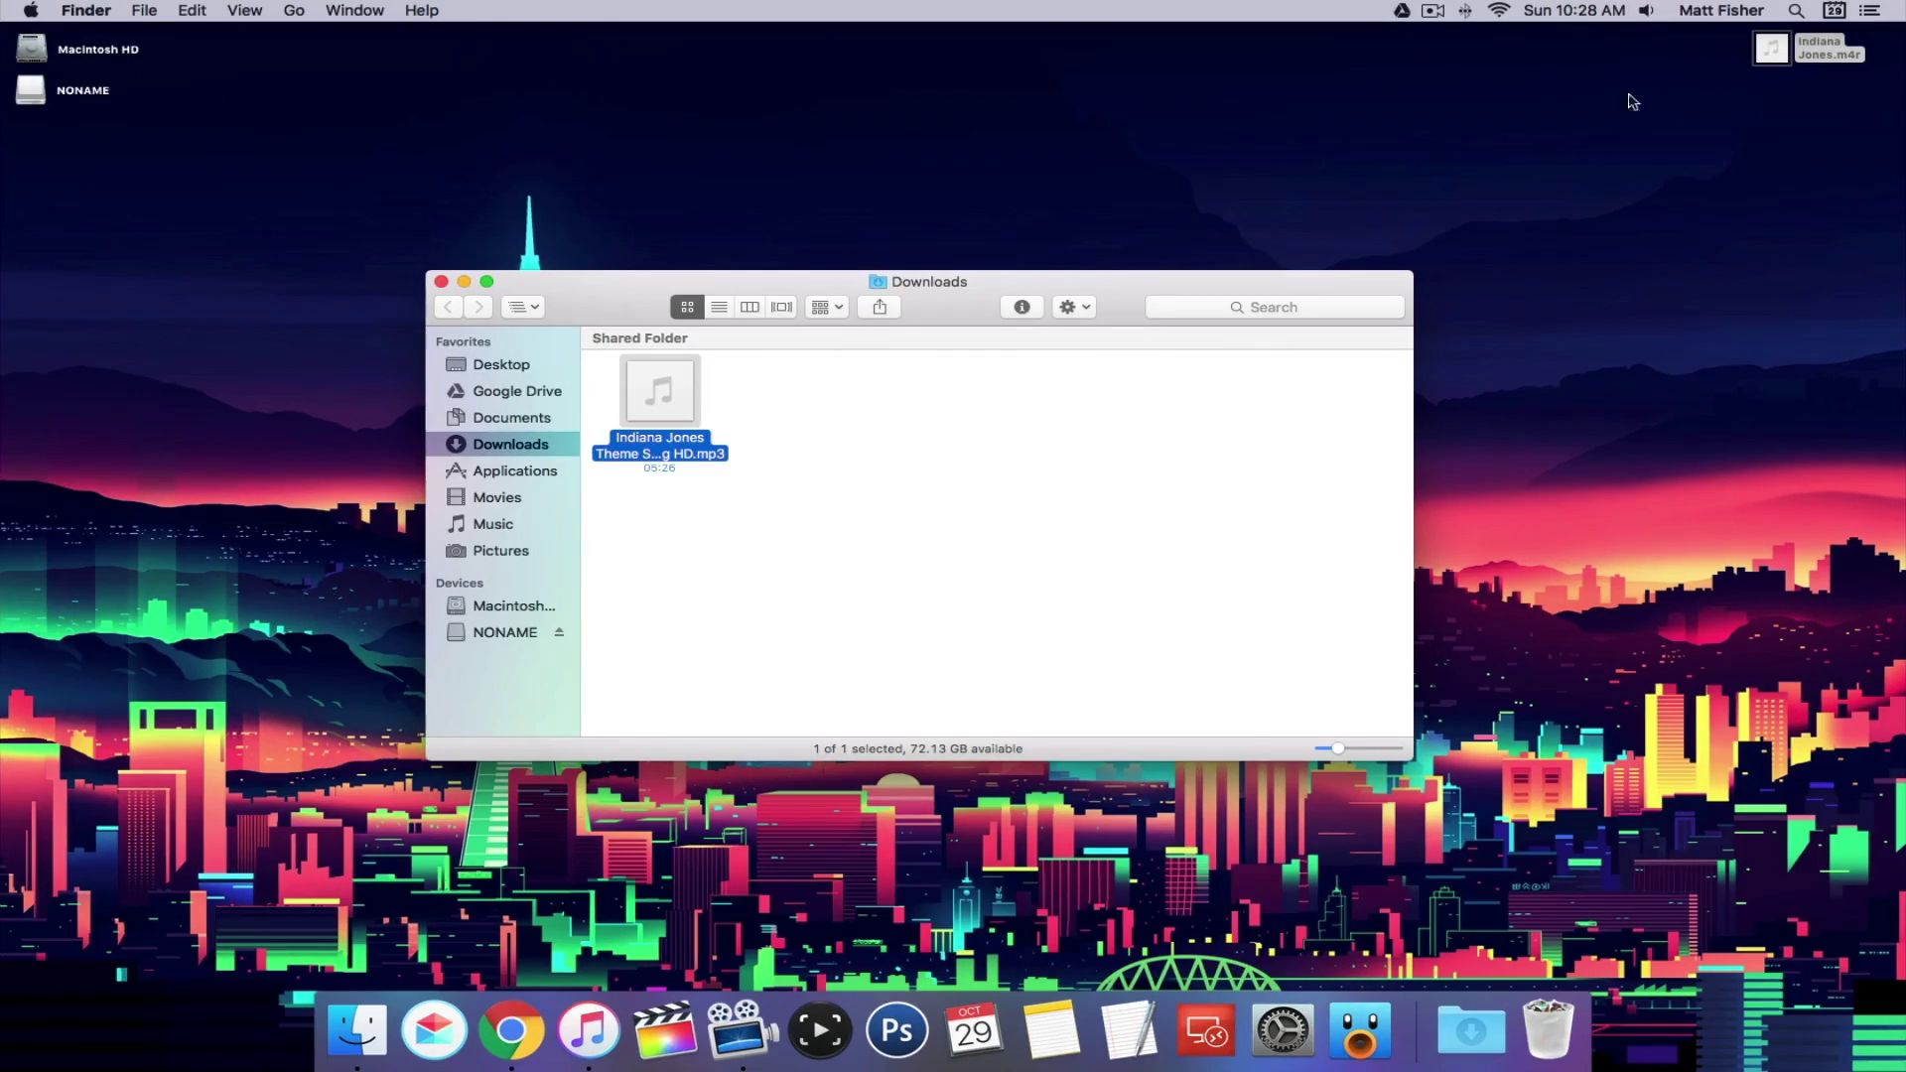
Switch to iTunes, add Indiana Jones.m4r from the Desktop to the iPhone's tones, and sync the phone
left_click(608, 1030)
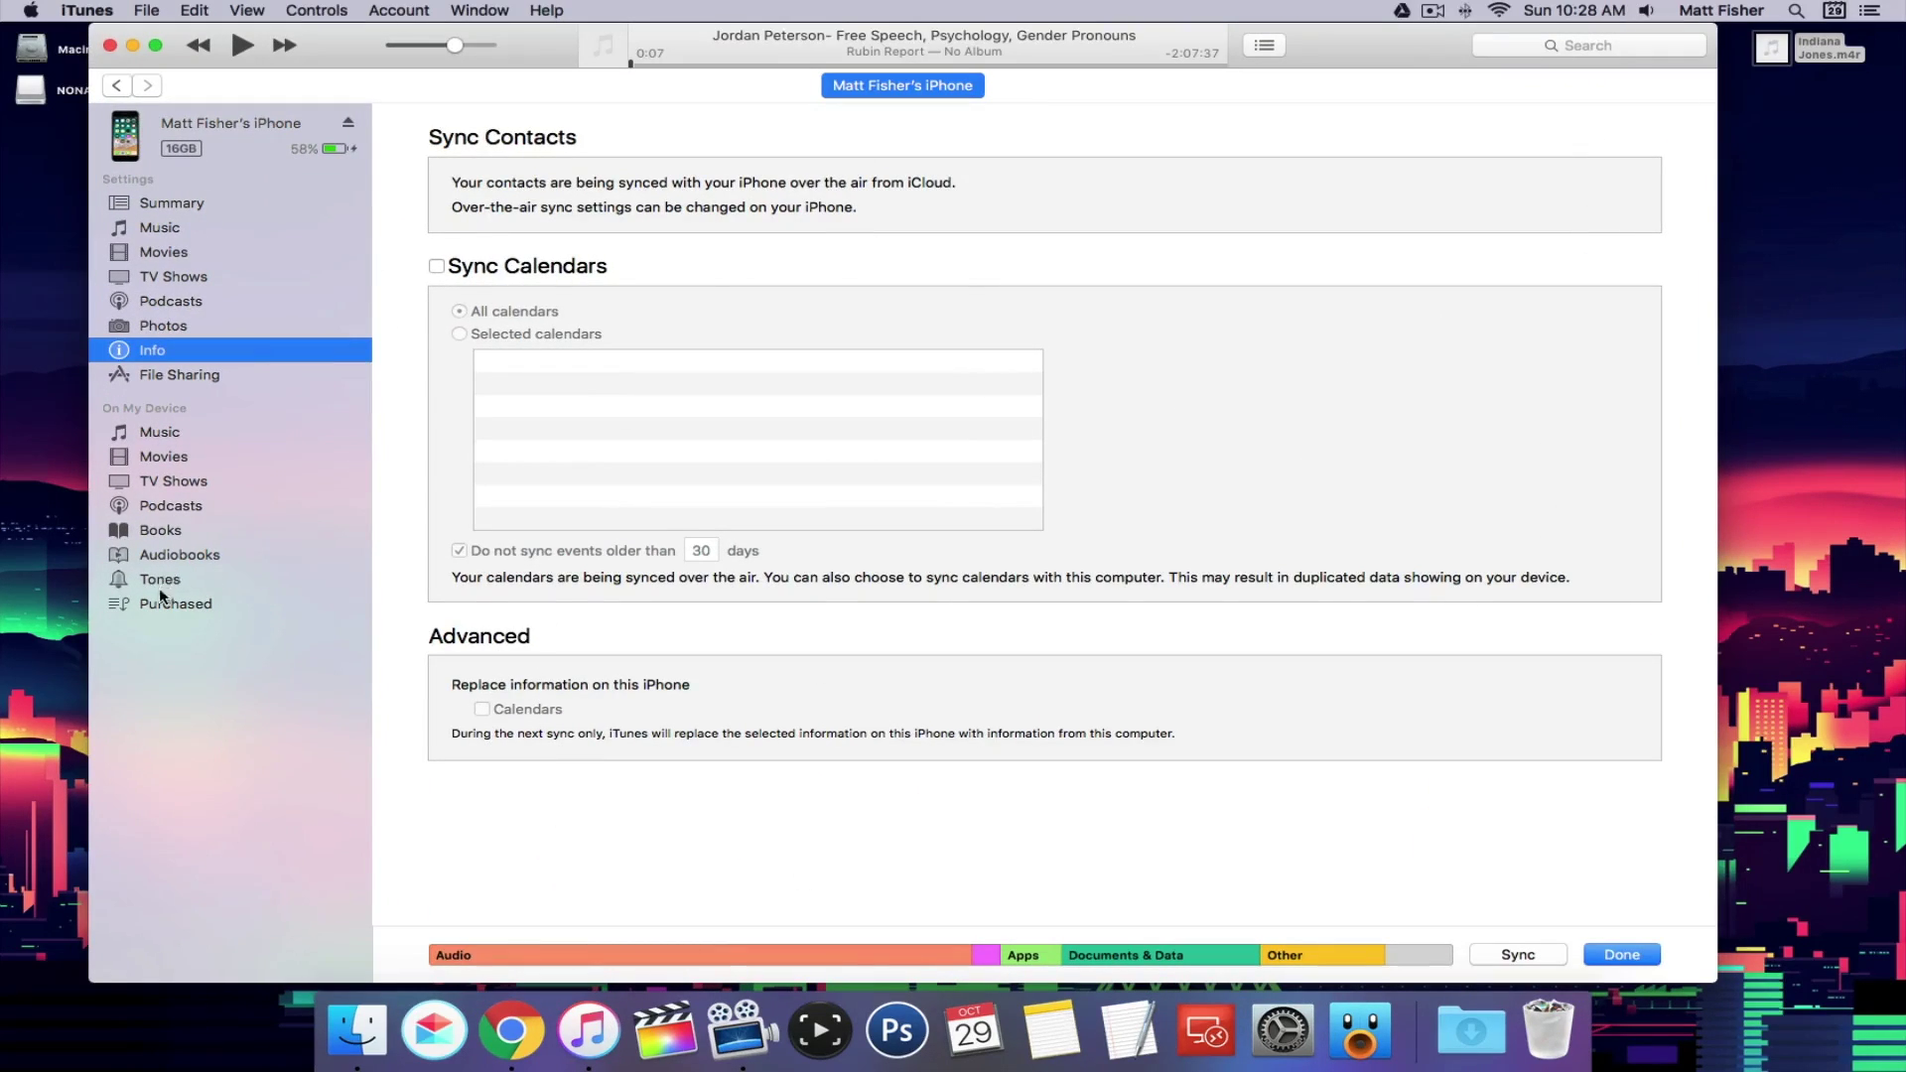
left_click(161, 580)
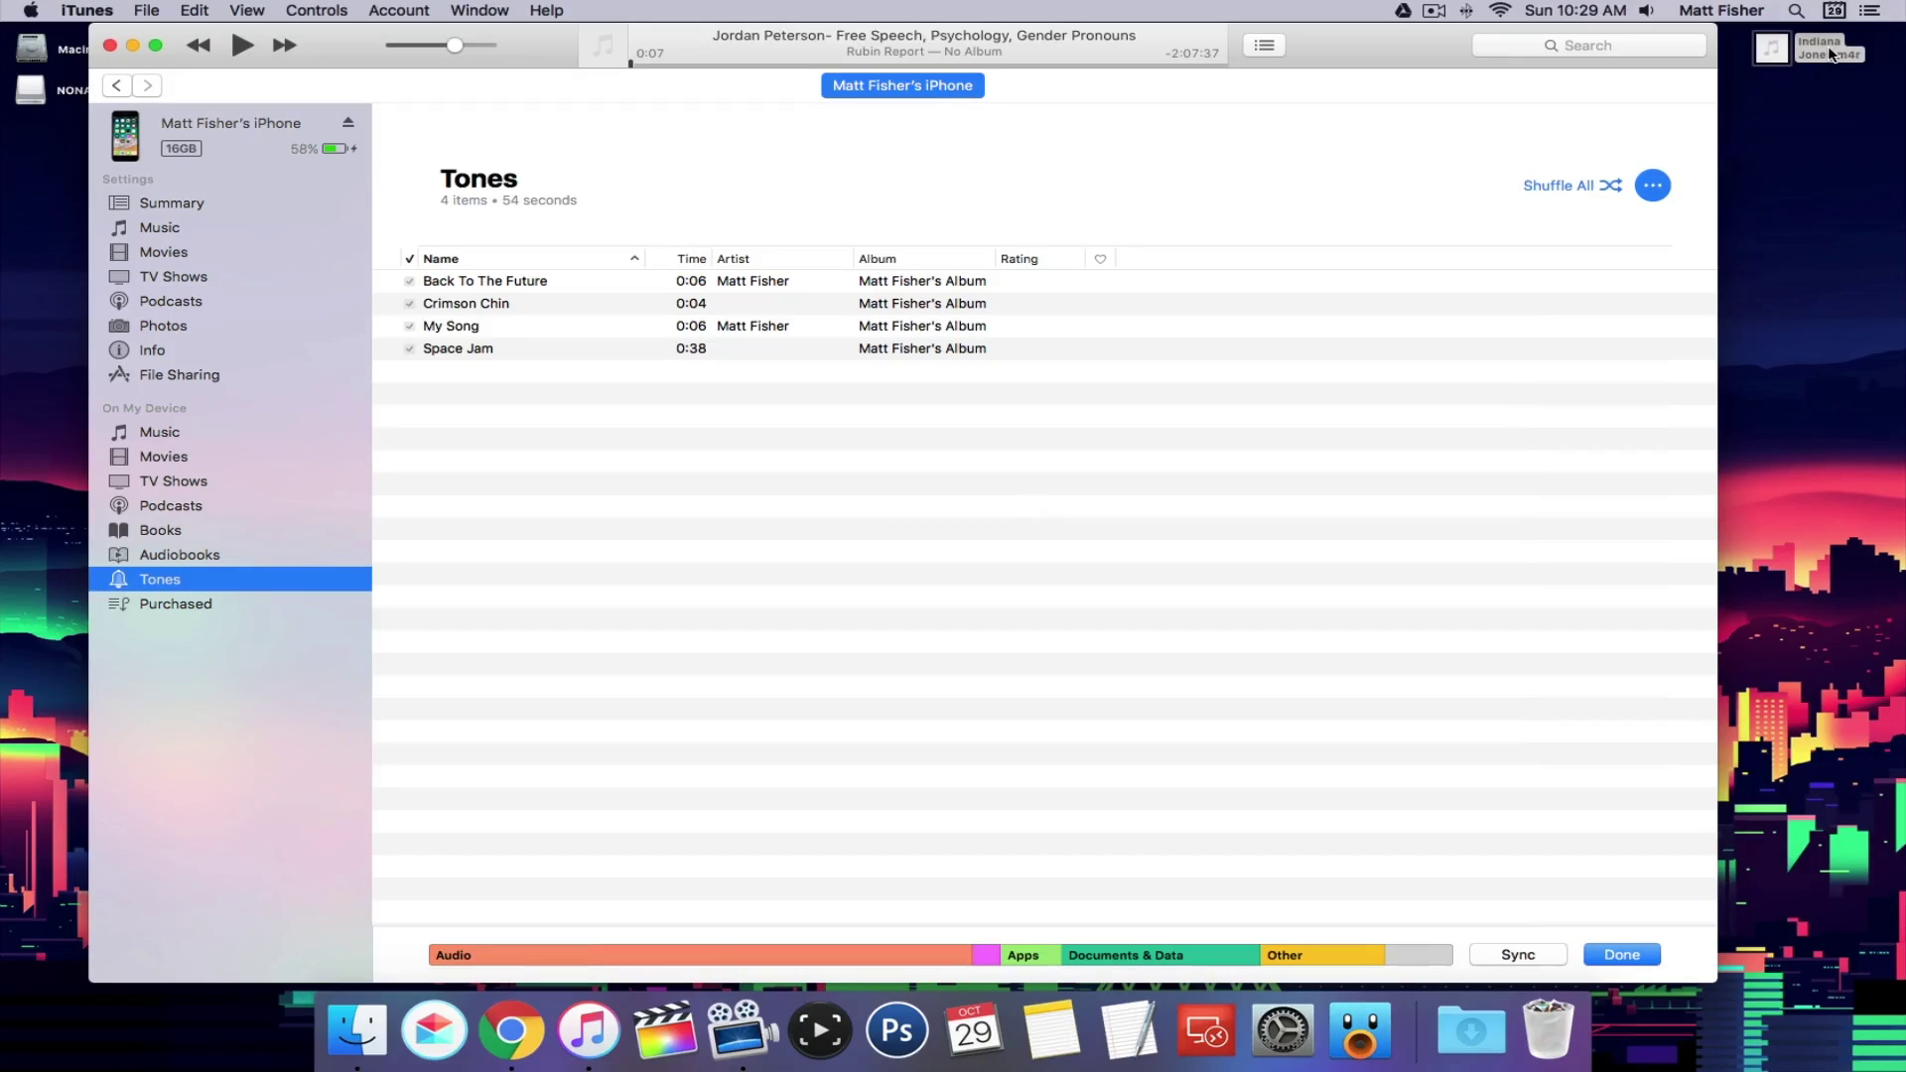
left_click_drag(1832, 55, 960, 500)
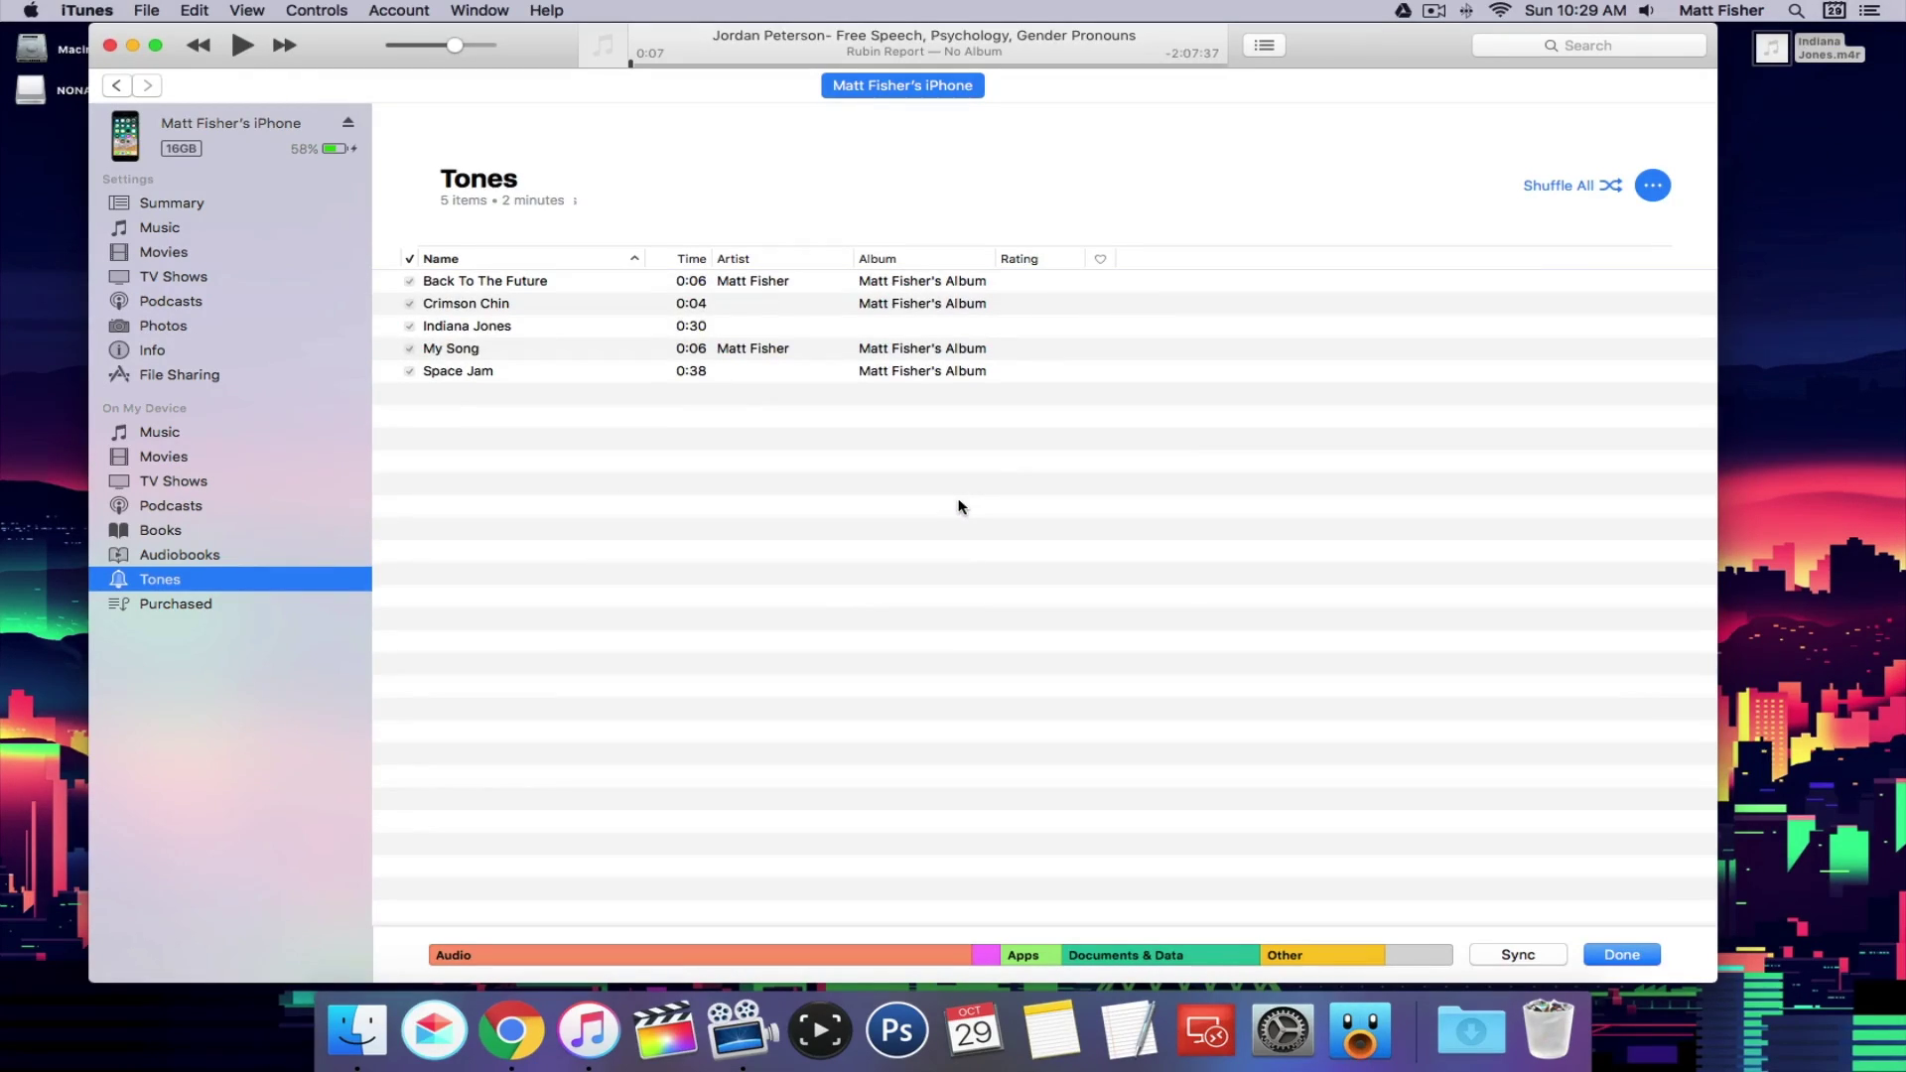
left_click(1525, 956)
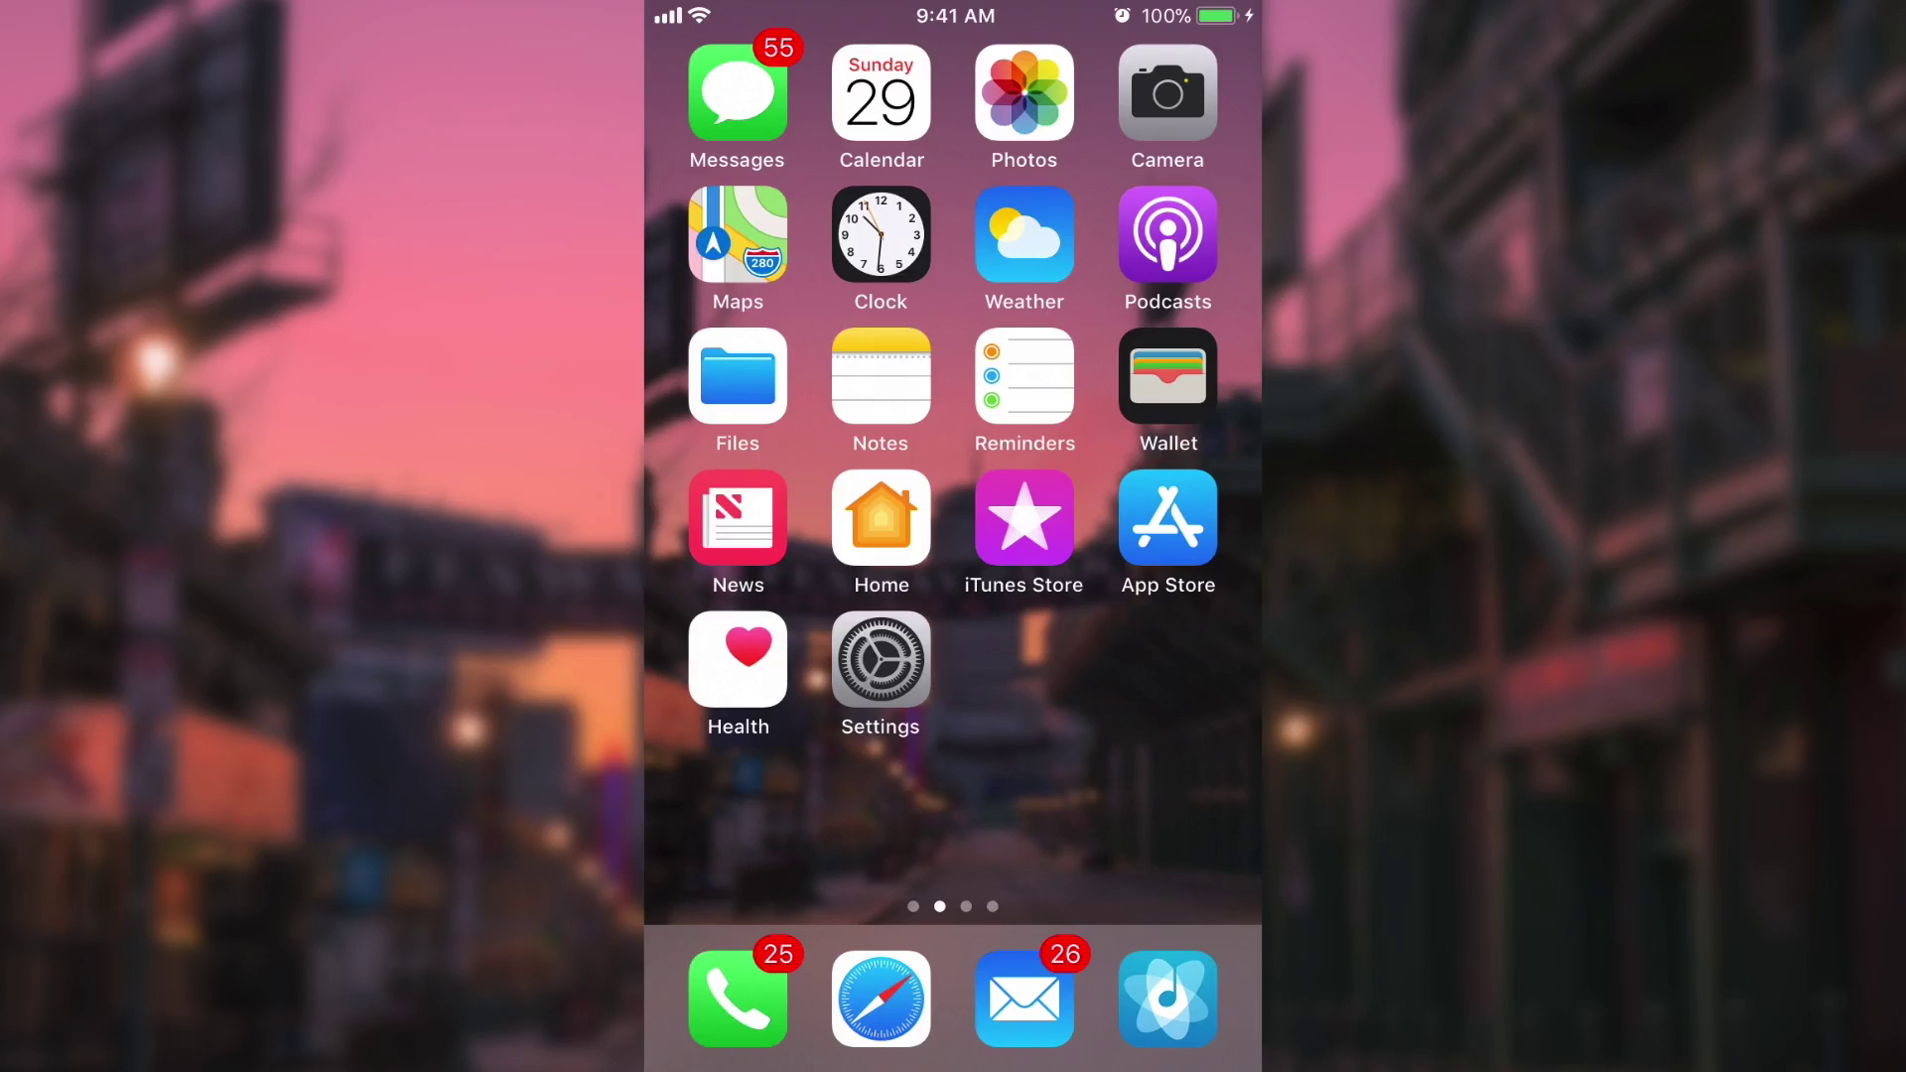
On the iPhone, open the list of ringtones in the Sounds settings
left_click(881, 659)
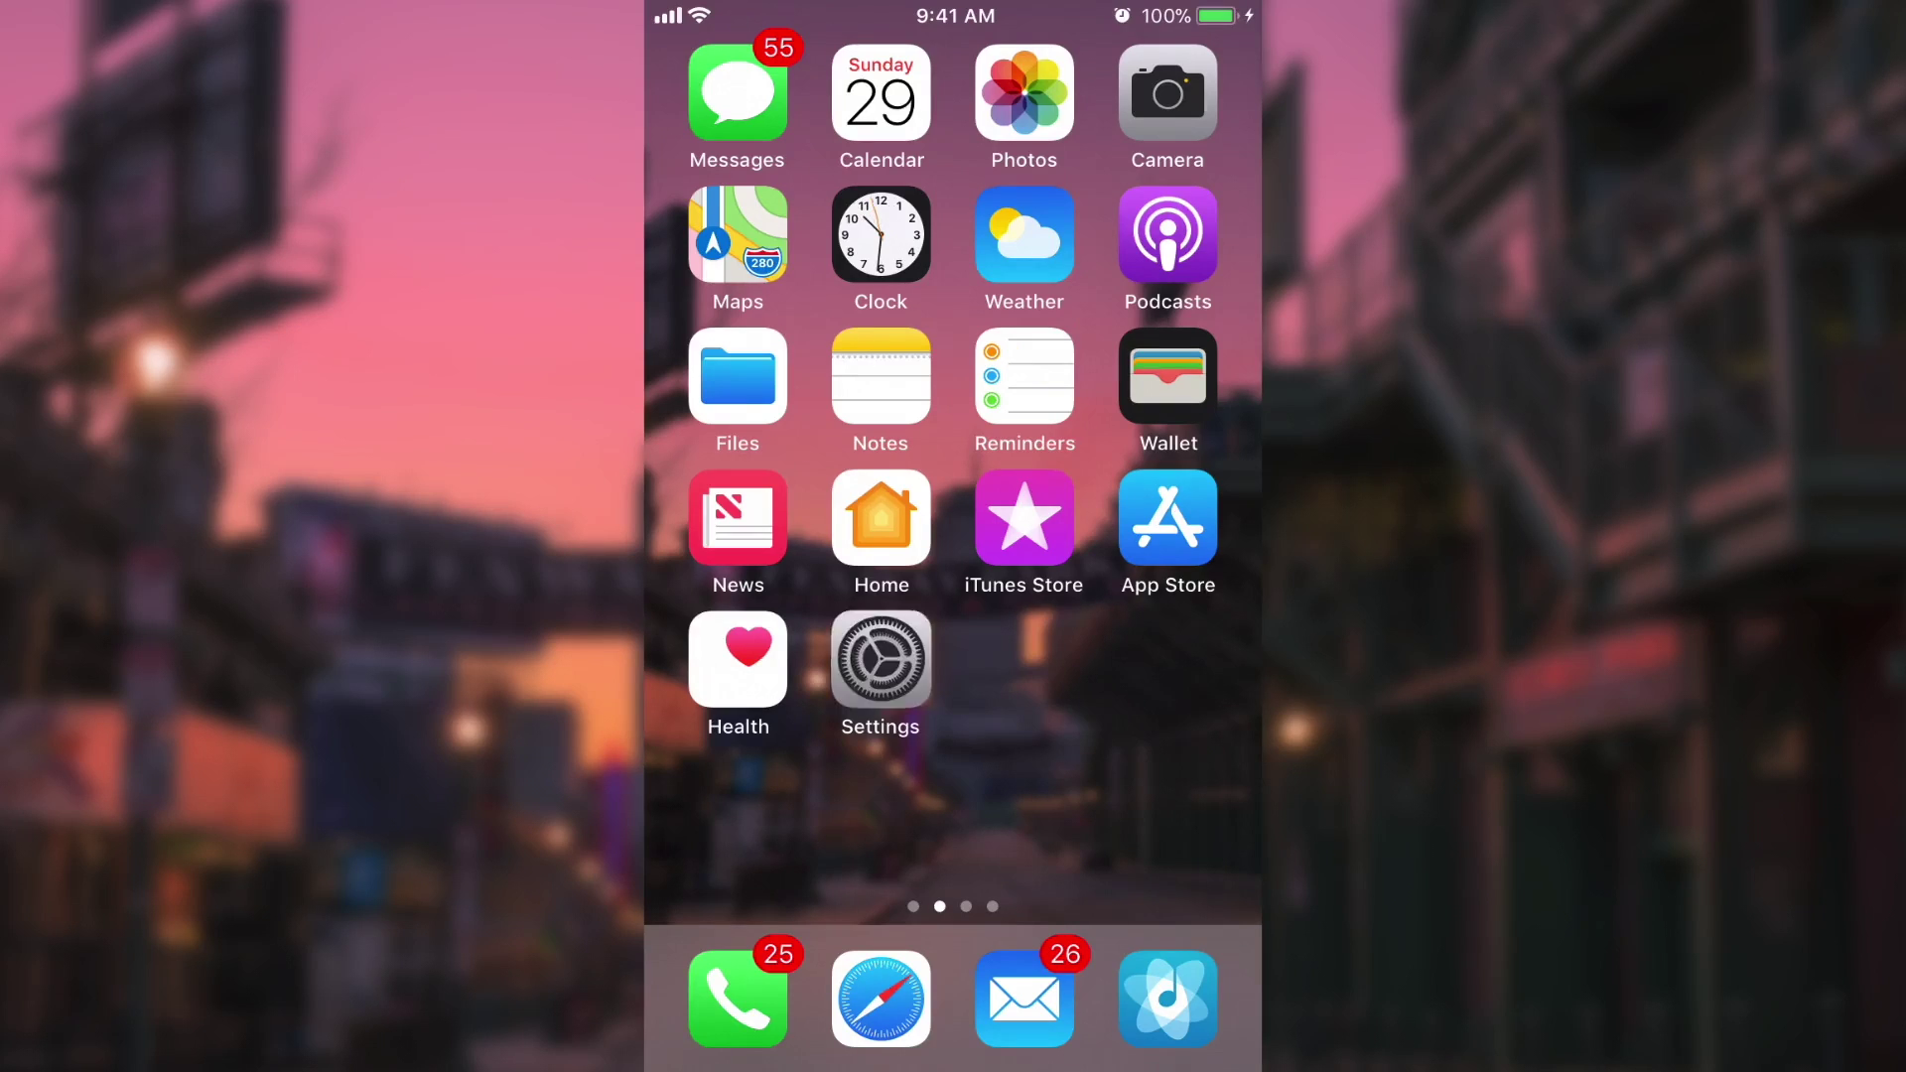
left_click(790, 692)
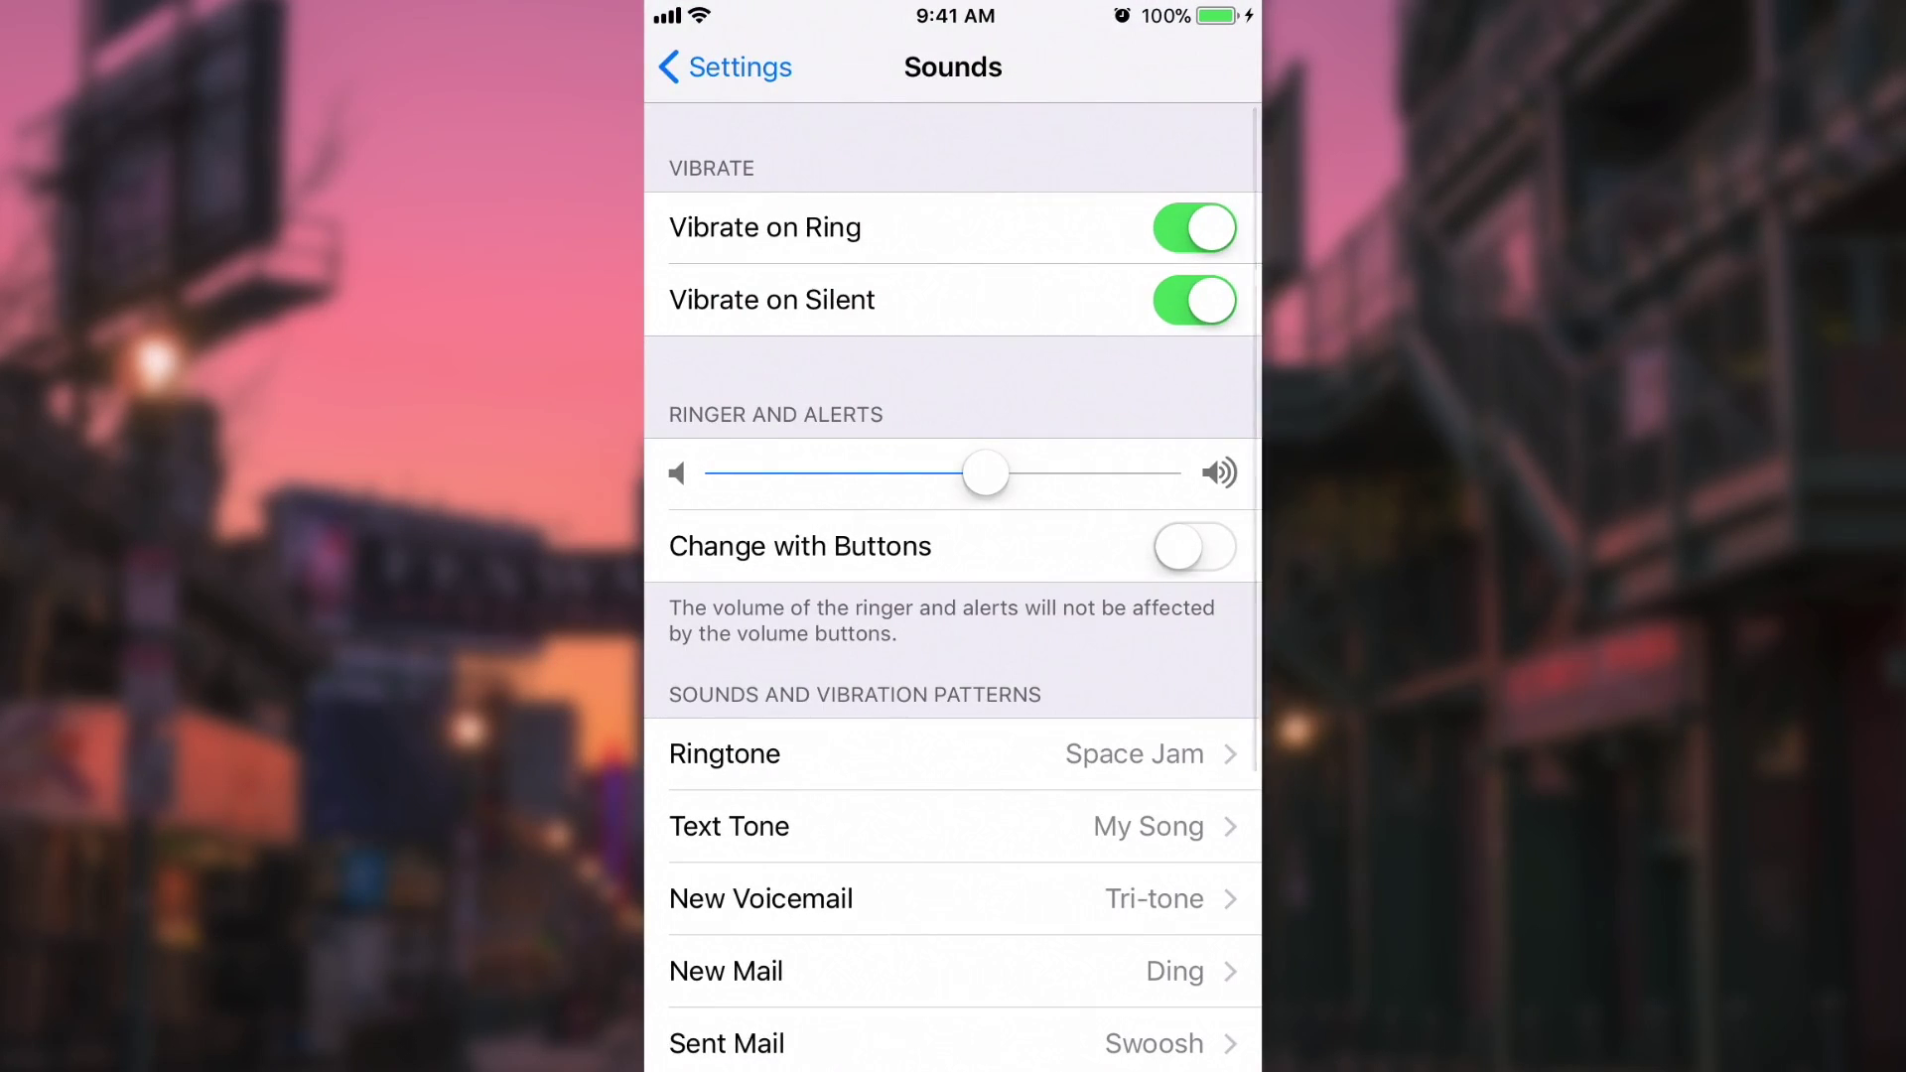
left_click(725, 755)
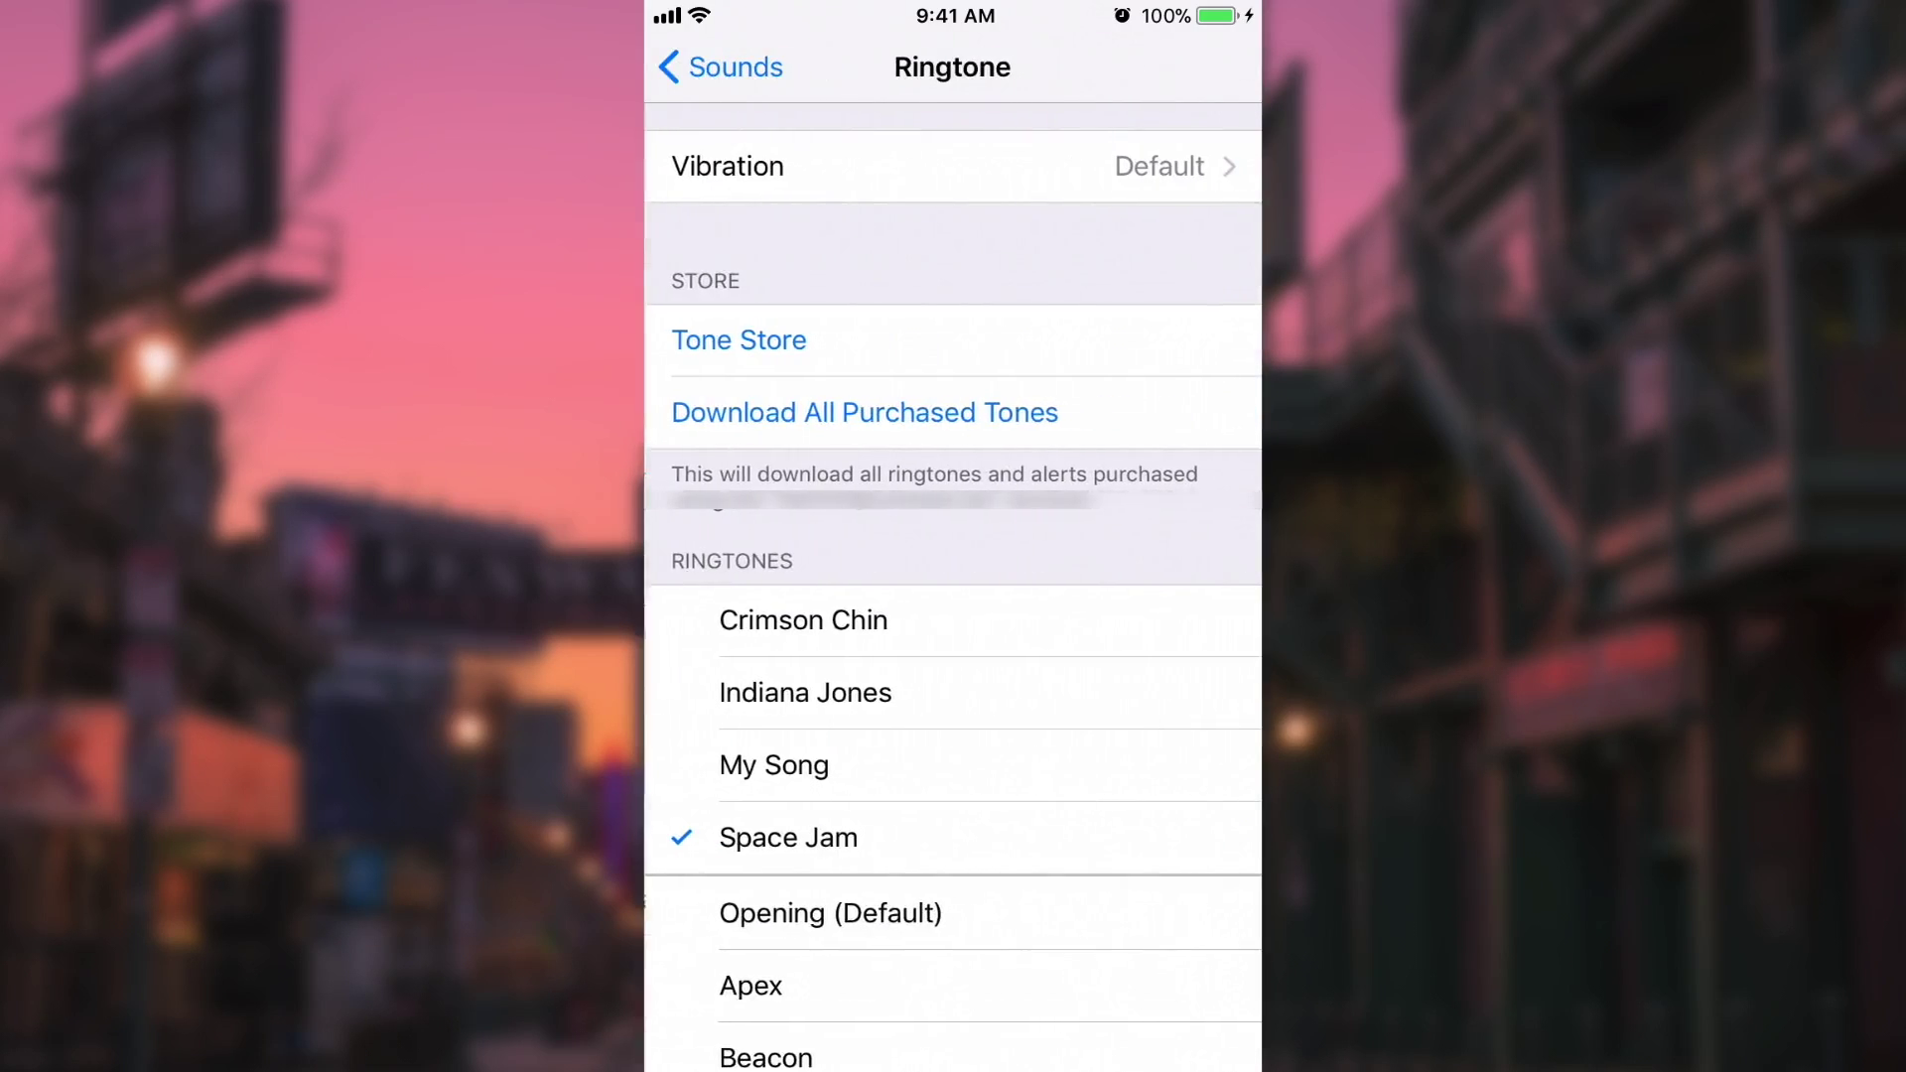